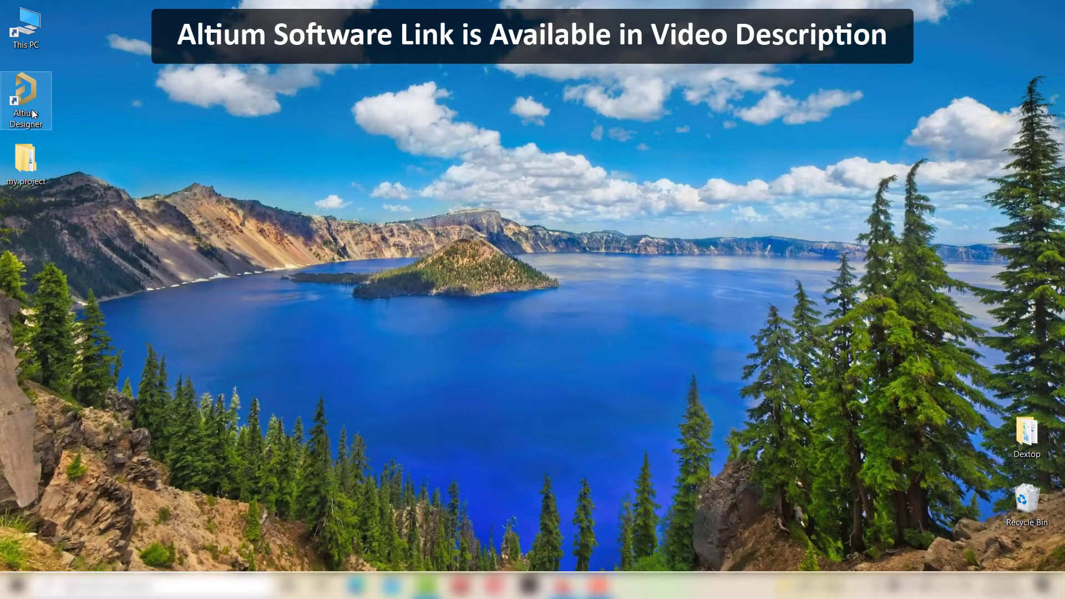
Start Altium Designer and open the Sheet1.SchDoc schematic of the 12V DC charger project for review
double_click(32, 114)
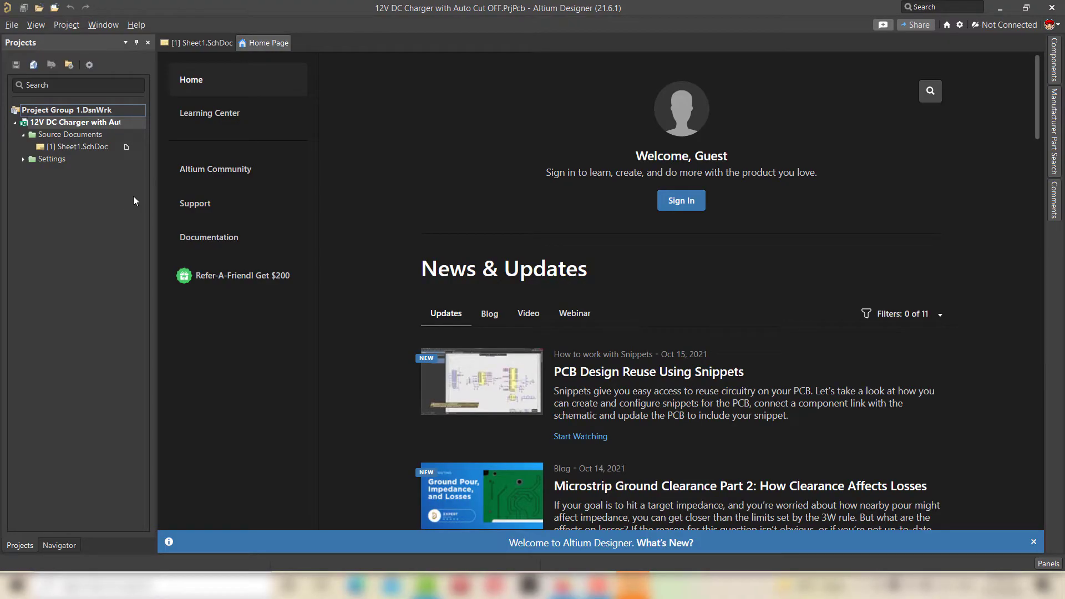
double_click(79, 147)
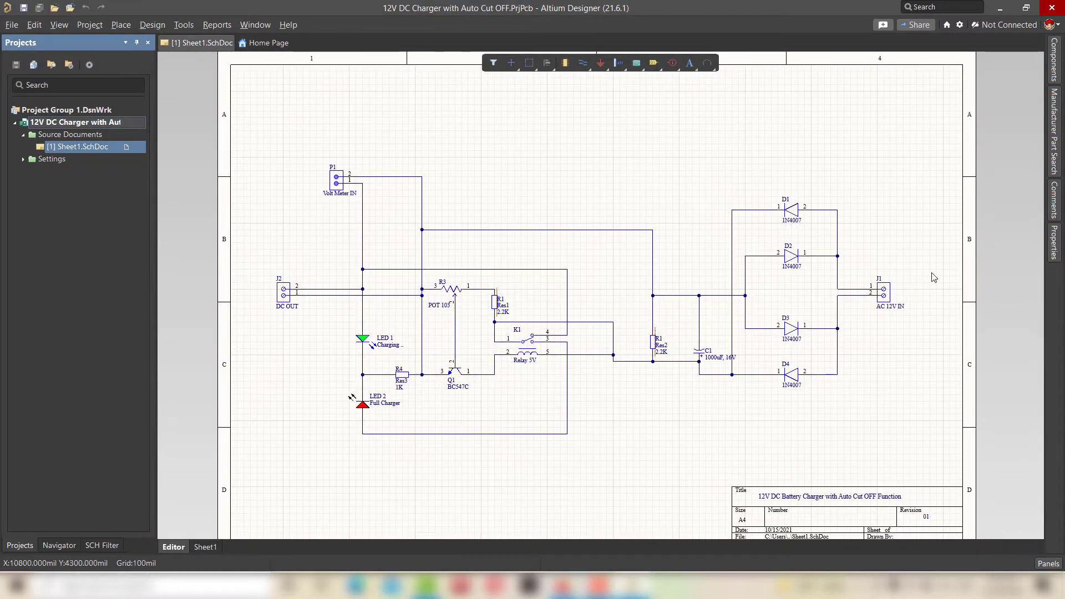
ctrl+scroll(933, 277, up, 2)
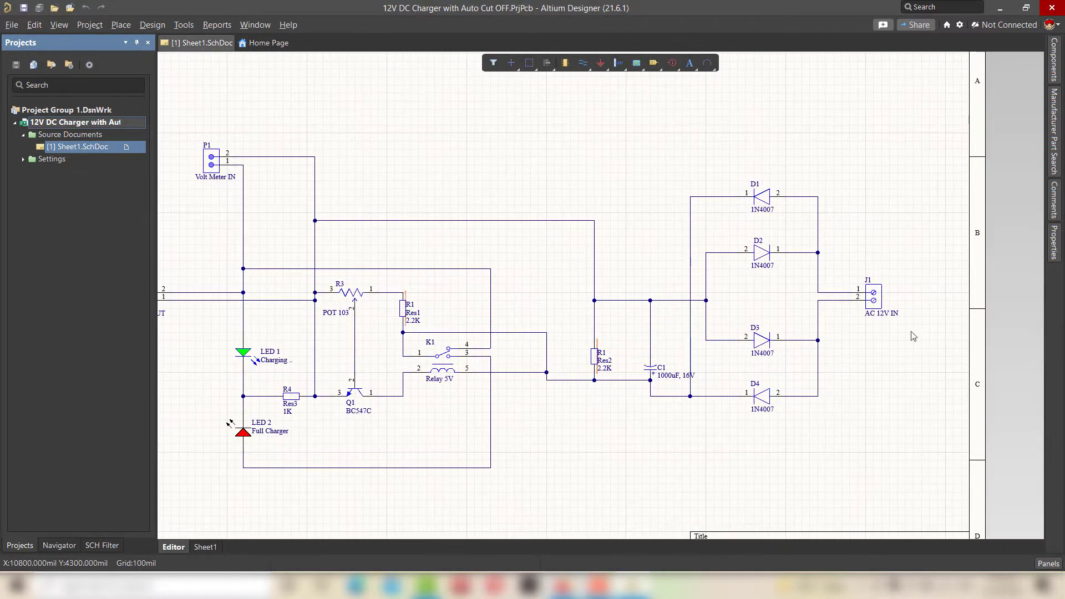
drag(190, 494, 165, 507)
ctrl+scroll(628, 294, down, 2)
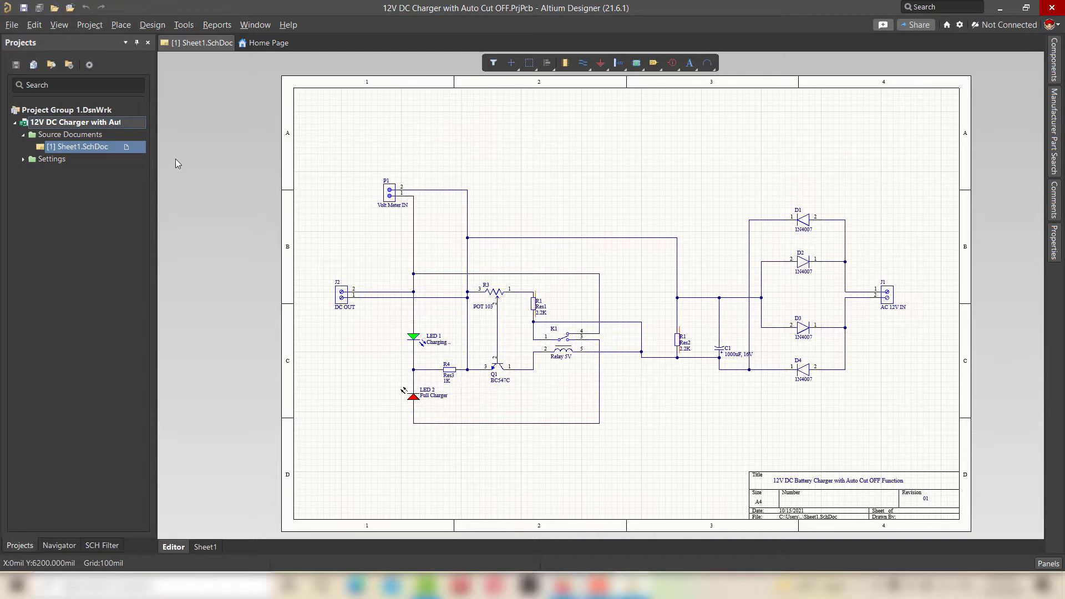
Add a new PCB document to the 12V DC charger project and save it as "PCB 12V DC charger"
right_click(78, 125)
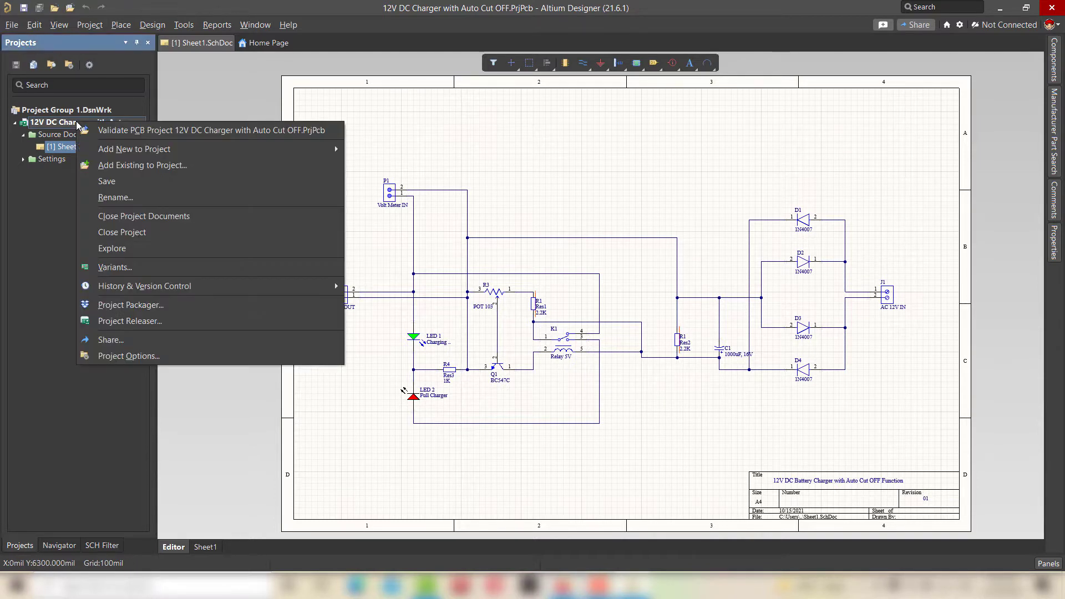
mouse_move(168, 151)
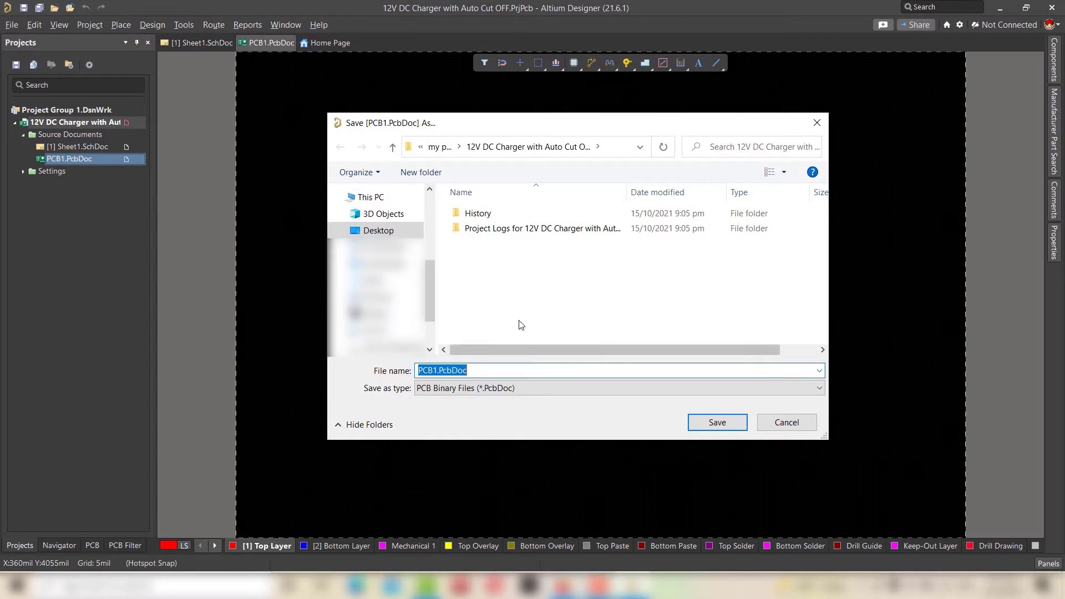
click(380, 230)
double_click(561, 224)
double_click(484, 233)
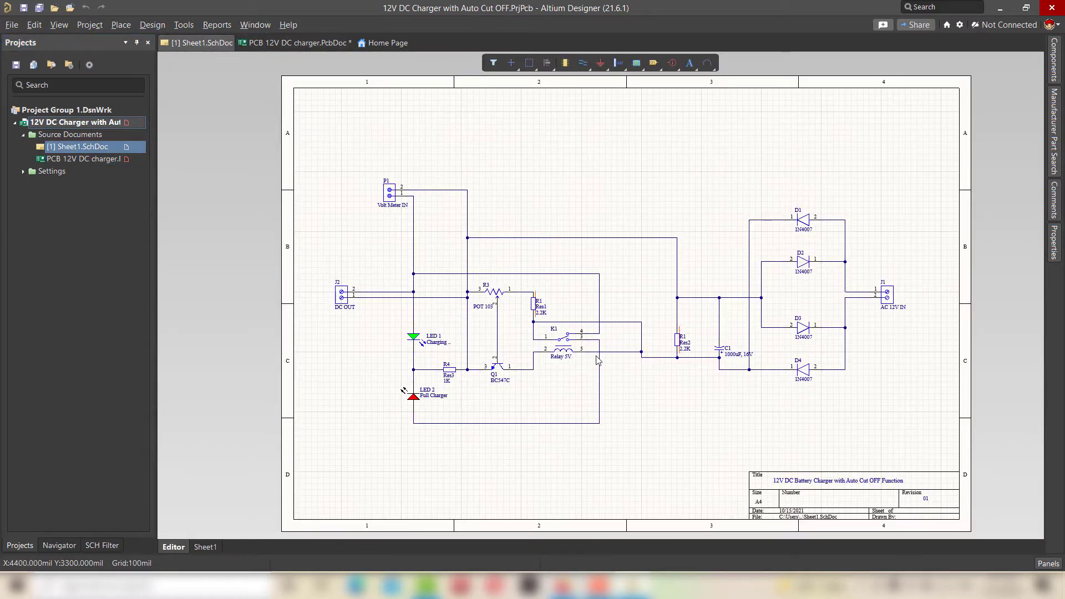
Update the PCB 12V DC charger document from the schematic by validating and executing all engineering changes
click(152, 25)
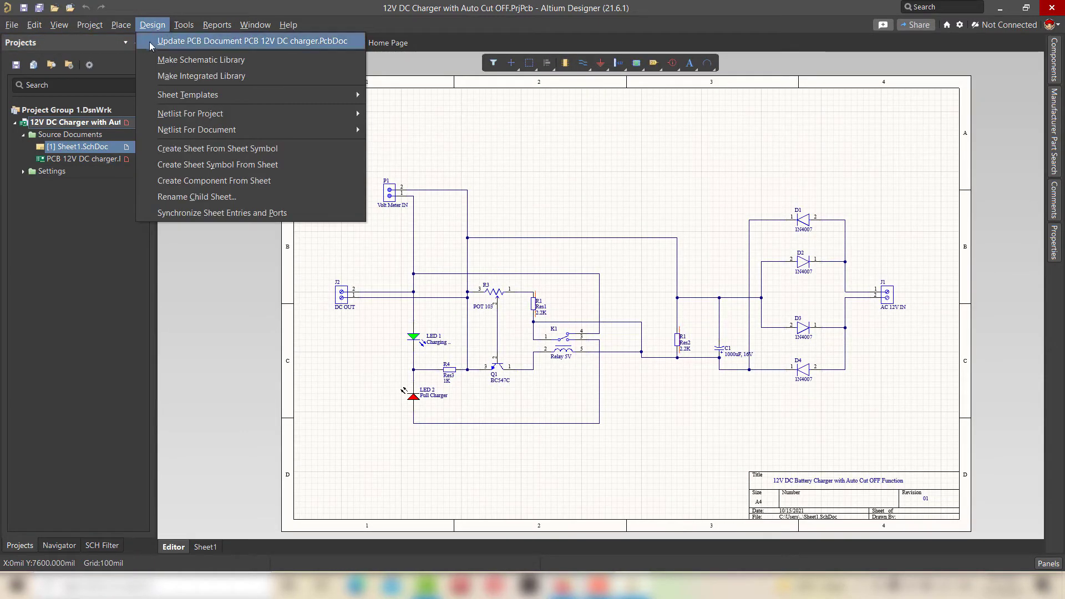
click(280, 45)
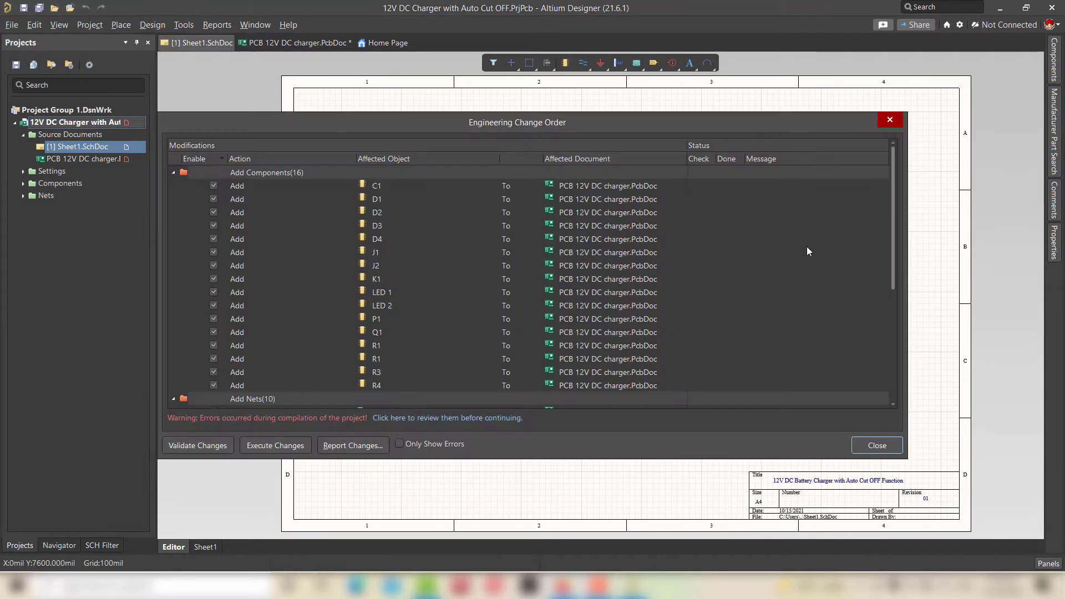
drag(893, 211, 890, 183)
click(221, 447)
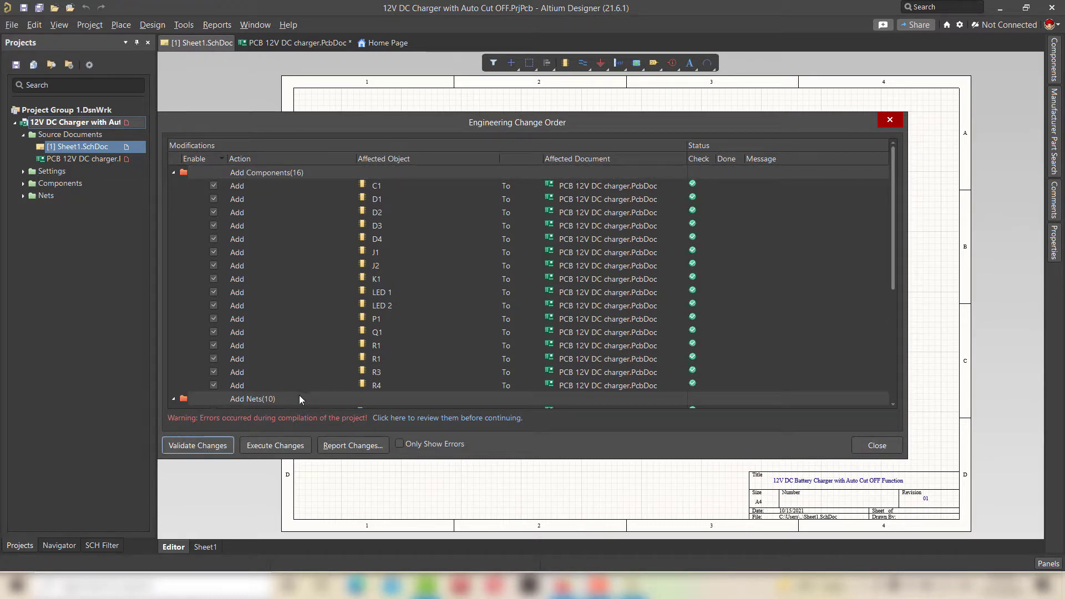
click(278, 450)
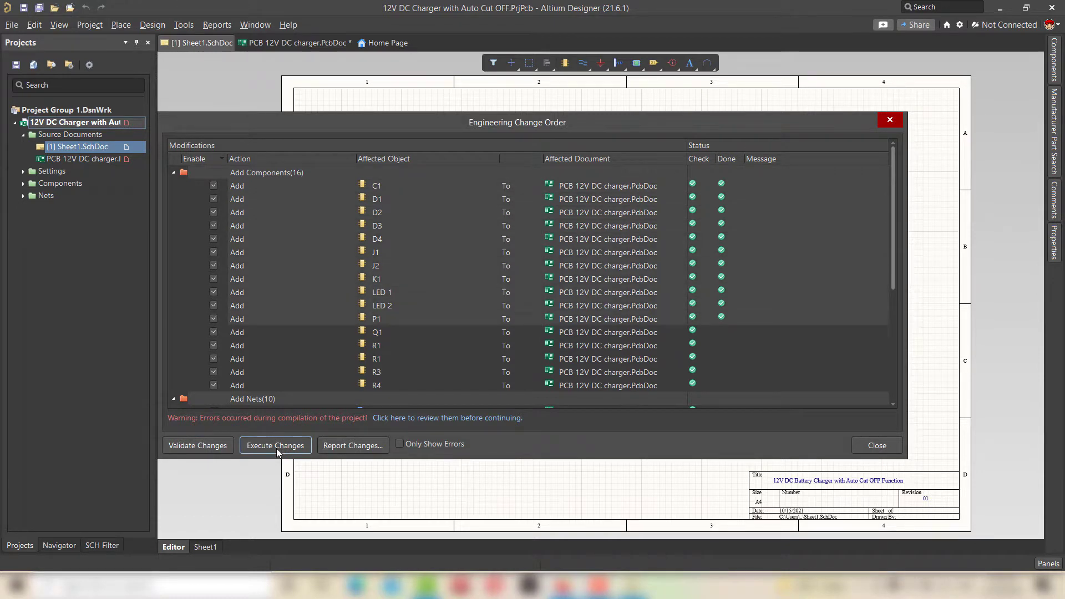
click(876, 446)
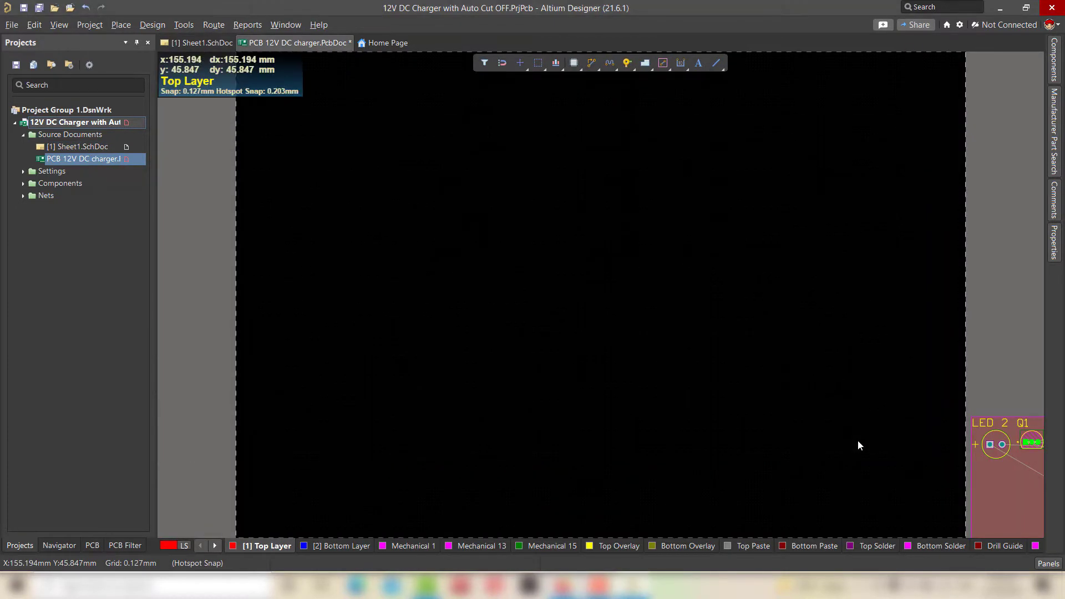
Select all the imported components in the Sheet1 room and move them as a group onto the board
shift+scroll(858, 441, right, 6)
scroll(1007, 535, down, 3)
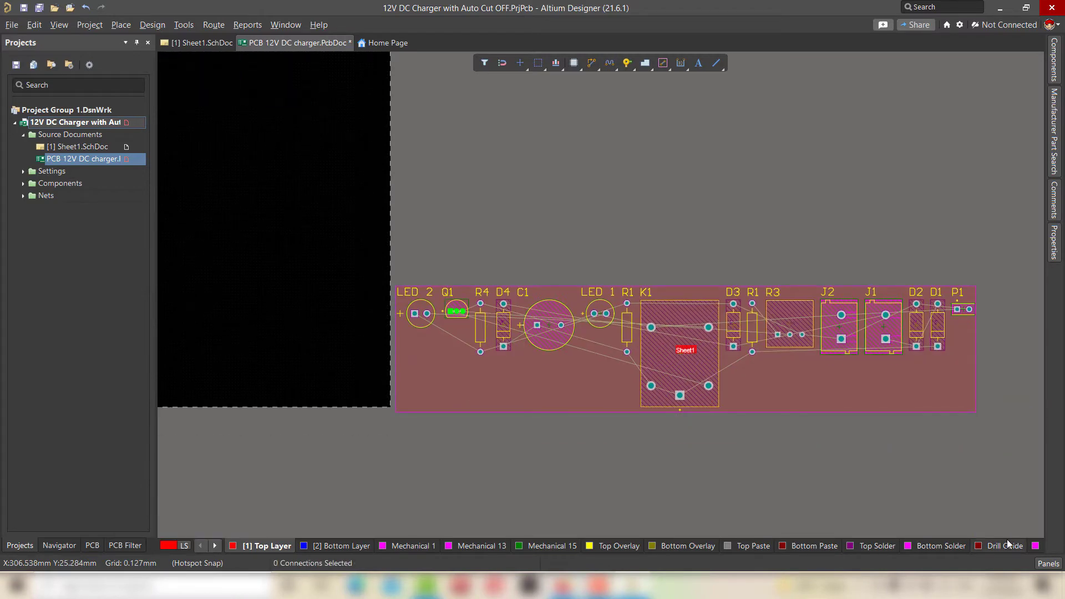
key(Escape)
drag(1033, 381, 396, 283)
drag(691, 340, 170, 202)
shift+scroll(272, 428, left, 5)
shift+scroll(229, 475, left, 3)
scroll(999, 172, up, 3)
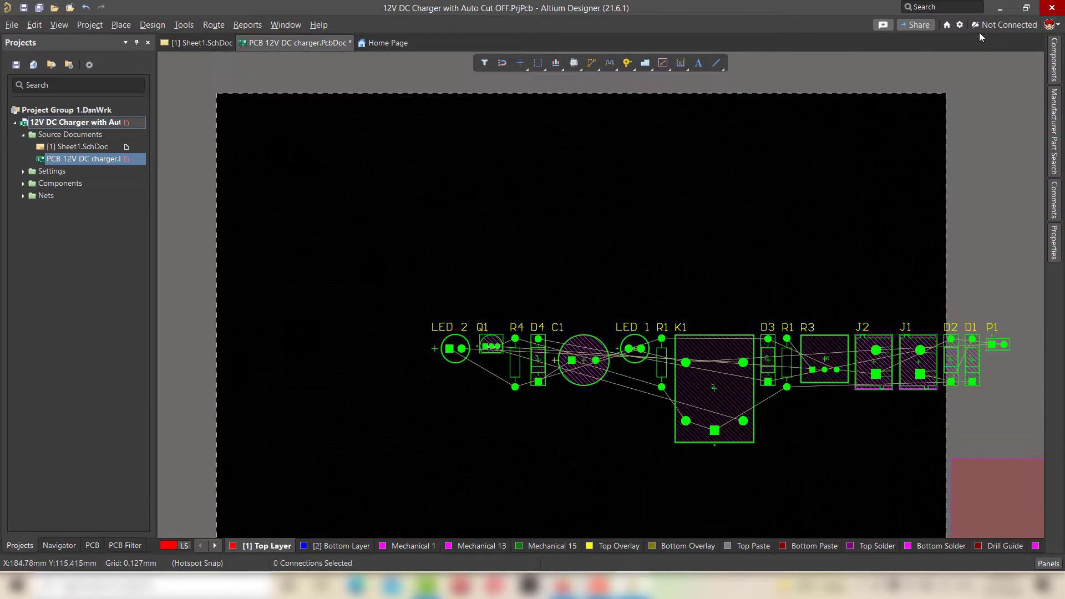
drag(1011, 436, 418, 320)
drag(694, 399, 557, 382)
click(509, 178)
Preview the component row on the board in 3D layout mode and return to 2D layout mode
click(59, 25)
click(102, 75)
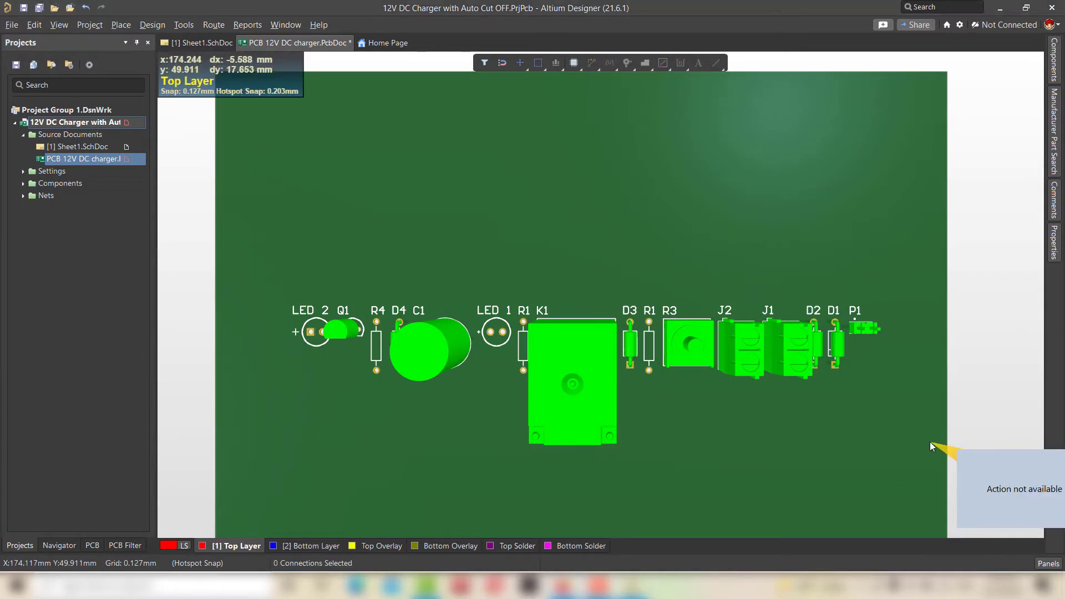
right_drag(943, 444, 930, 411)
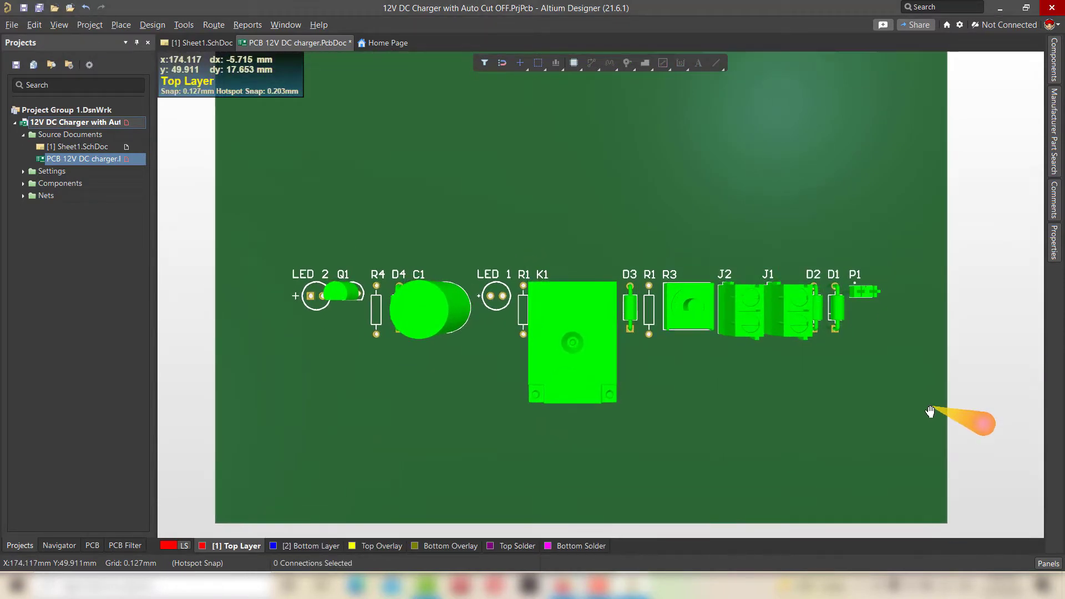
click(59, 25)
click(106, 64)
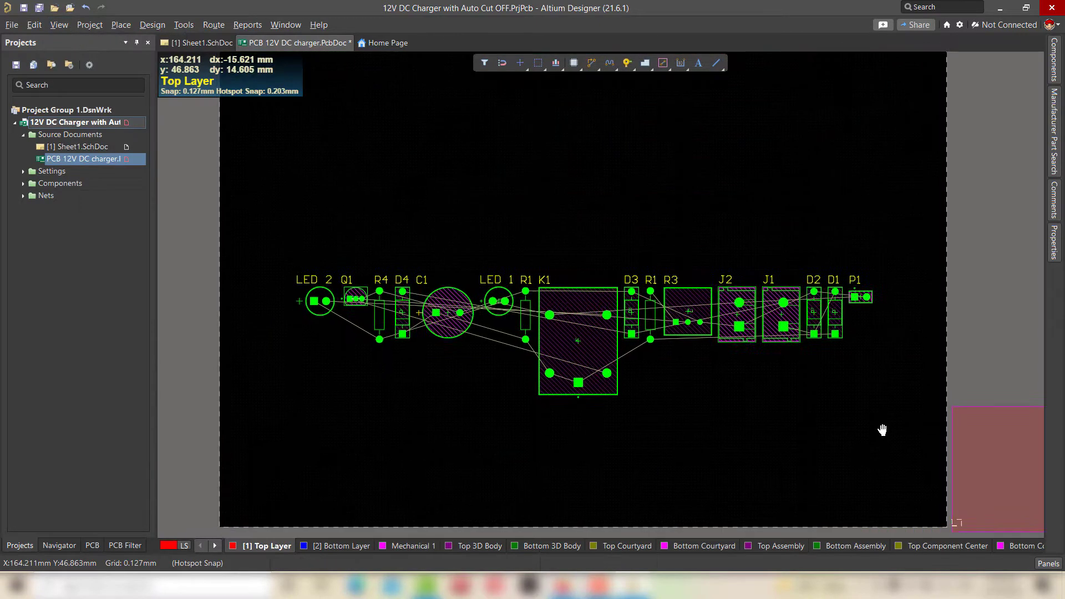
Shift the whole component row toward the board's lower edge and move C1 and J1 up to the board's right side
right_drag(883, 424, 882, 447)
drag(897, 416, 297, 272)
drag(584, 373, 575, 515)
click(525, 476)
drag(445, 457, 777, 247)
drag(775, 478, 791, 319)
Set the PCB's global snap grid to 0.5 mm
click(60, 25)
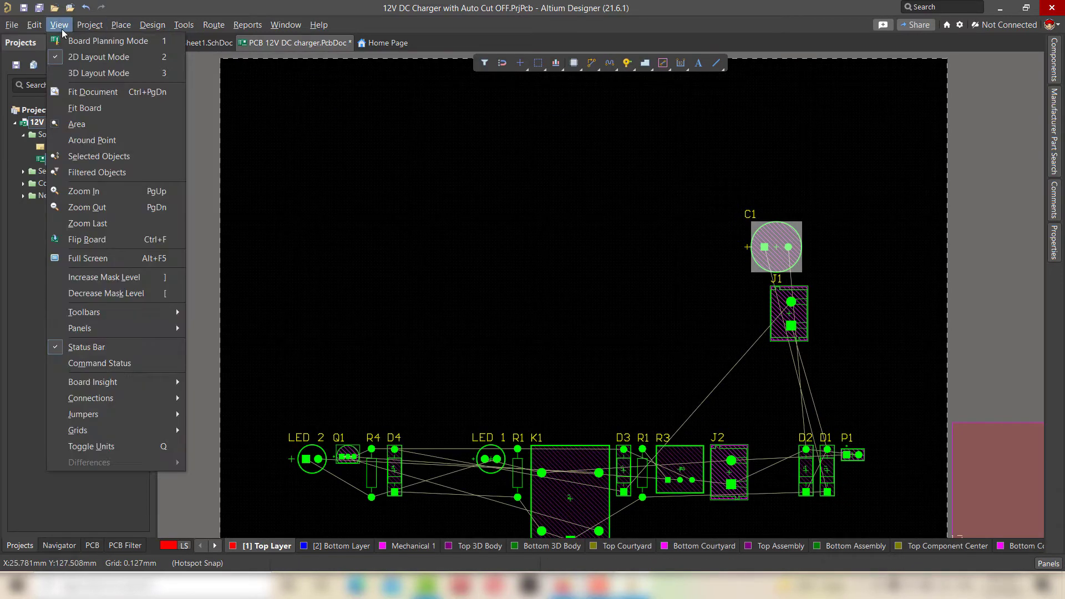
mouse_move(134, 431)
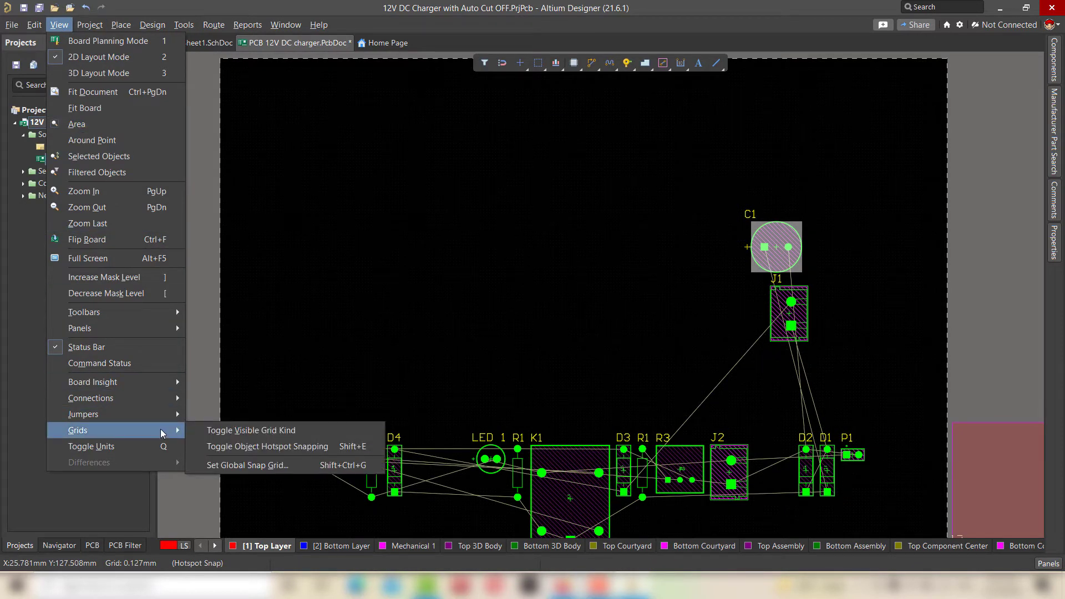
click(285, 460)
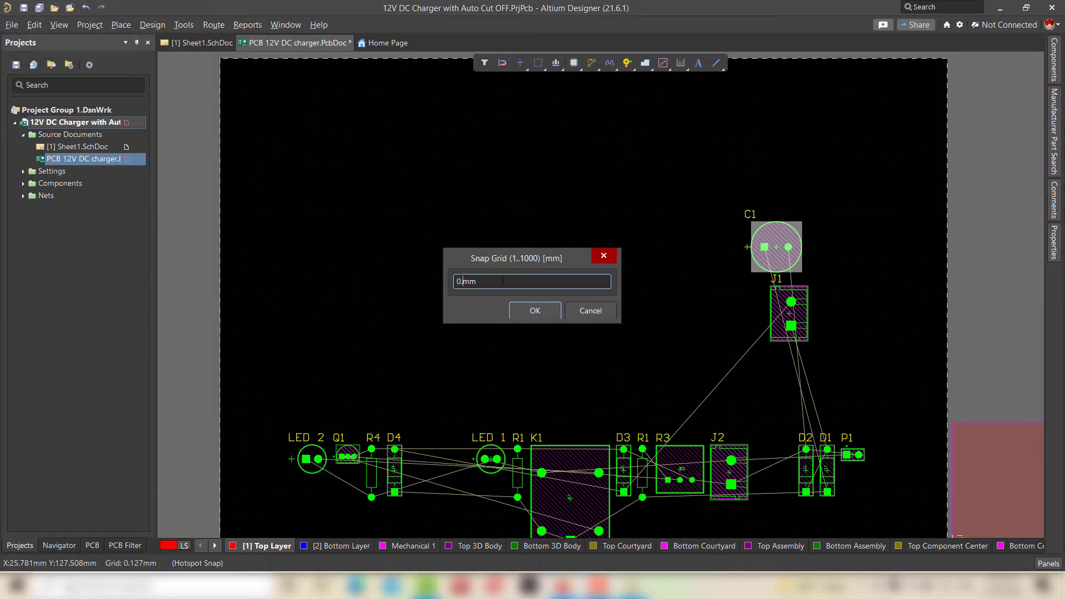
click(520, 308)
Reposition J1 and C1, and place R3 below J1 and one R1 resistor to the left of C1
drag(781, 309, 789, 311)
drag(790, 256, 786, 245)
drag(679, 470, 757, 385)
drag(643, 472, 702, 249)
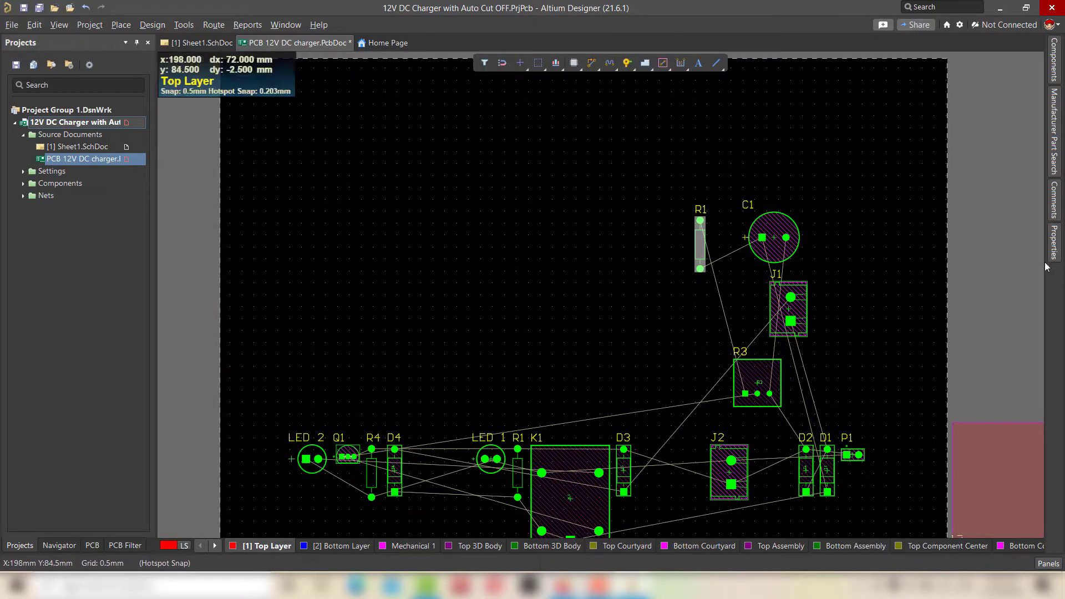
Set the rotation of the R1 resistor beside C1 to 180 and align it with C1
click(1054, 244)
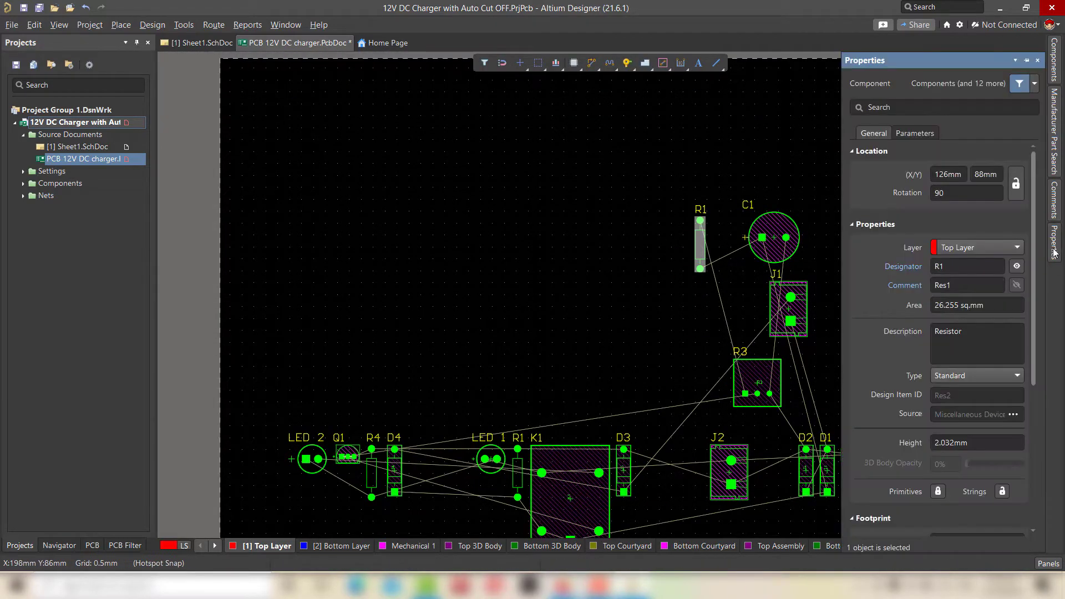
click(947, 193)
text(180)
key(Return)
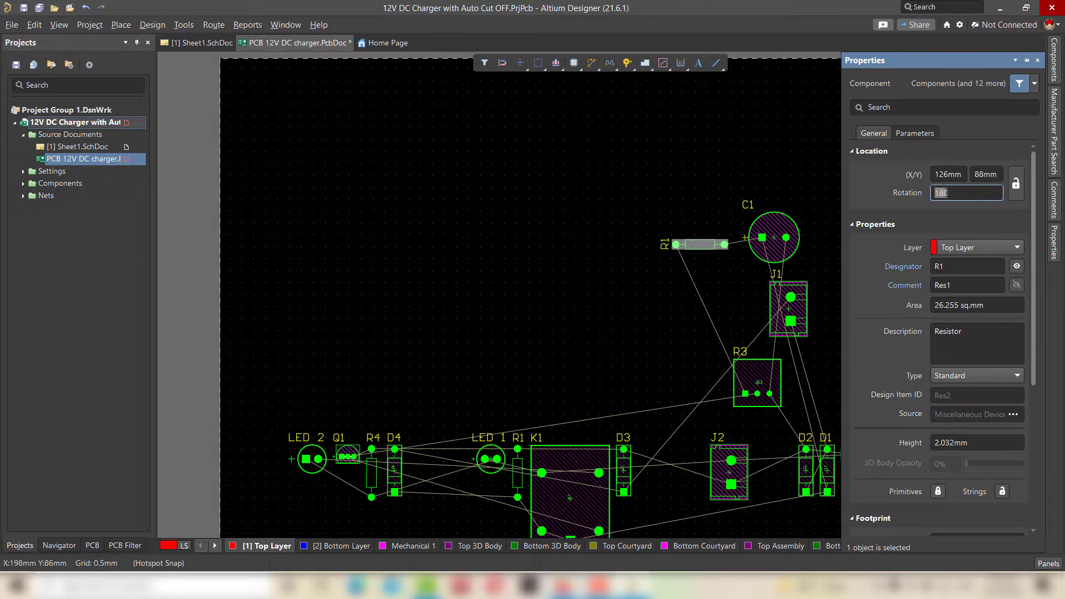
click(683, 220)
drag(702, 247, 711, 237)
click(716, 277)
Move the diodes from the component row to the area below R1
drag(806, 468, 708, 320)
drag(394, 471, 644, 319)
drag(623, 471, 609, 319)
Select the four 1N4007 diodes D1 to D4 and set their rotation to 0
drag(544, 320, 723, 322)
click(1053, 240)
click(965, 191)
text(0)
key(Return)
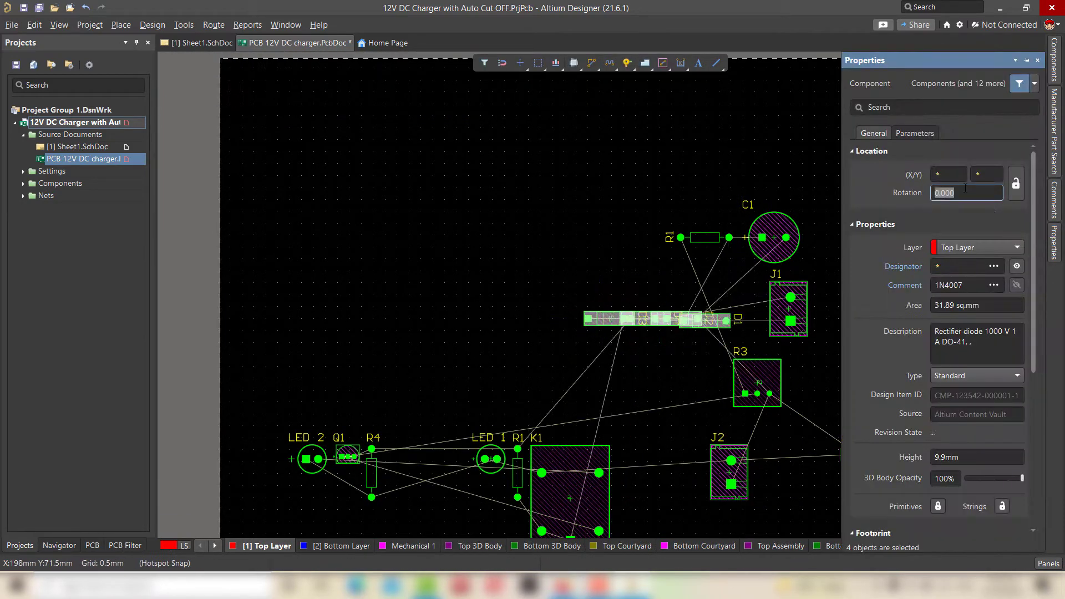
click(629, 224)
Arrange the diodes D1, D2, D3 and D4 from top to bottom in an evenly spaced column below R1
drag(610, 318, 613, 282)
drag(642, 319, 623, 345)
drag(676, 318, 696, 268)
drag(596, 314, 695, 297)
drag(614, 284, 695, 323)
drag(623, 344, 695, 349)
drag(696, 269, 695, 265)
drag(695, 298, 698, 320)
drag(697, 349, 757, 414)
Move R4 and the second R1 resistor to the left of R3 and change that resistor's designator to R2
drag(372, 471, 629, 396)
drag(518, 480, 657, 392)
double_click(673, 425)
text(R2)
click(615, 309)
Rotate the resistors R2 and R4 to lie horizontally and adjust their position below the diodes
drag(690, 387, 654, 373)
click(1052, 242)
click(943, 193)
text(90)
key(Return)
click(575, 345)
drag(649, 400, 652, 393)
Move the relay K1 to the left of the diode column and set its rotation to 90
drag(556, 505, 593, 304)
double_click(548, 281)
click(971, 194)
text(9090)
key(Return)
Place Q1 above K1 with a rotation of 90, and place P1 directly above Q1
drag(348, 456, 637, 240)
double_click(637, 240)
click(971, 194)
text(90)
key(Return)
drag(851, 457, 640, 221)
Place J2 to the left of K1 turned by 180°, with LED 1 below it and LED 2 above it
drag(732, 472, 494, 302)
double_click(481, 299)
click(974, 194)
drag(486, 459, 488, 384)
drag(317, 458, 498, 238)
Check the layout in 3D layout mode and nudge LED 1 slightly down and LED 2 slightly up
click(59, 24)
click(83, 73)
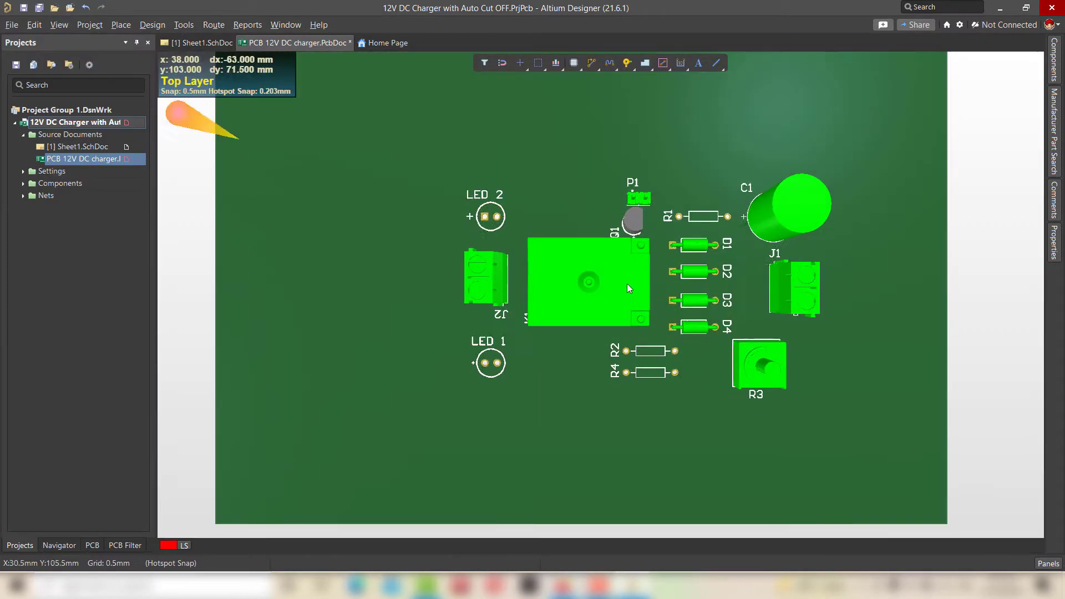
right_drag(910, 397, 895, 400)
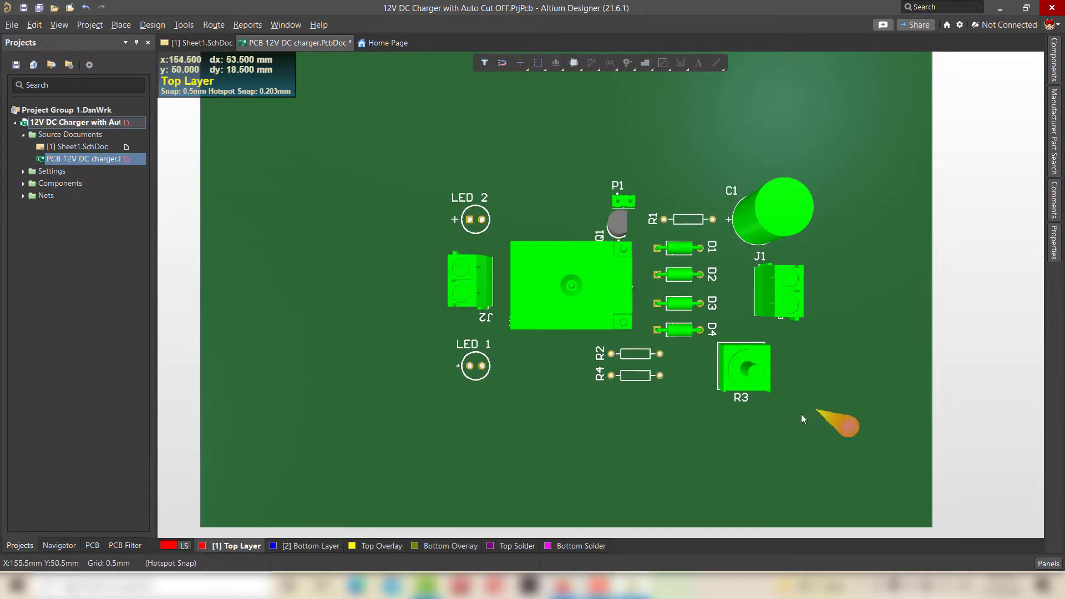
drag(483, 375, 484, 378)
click(587, 428)
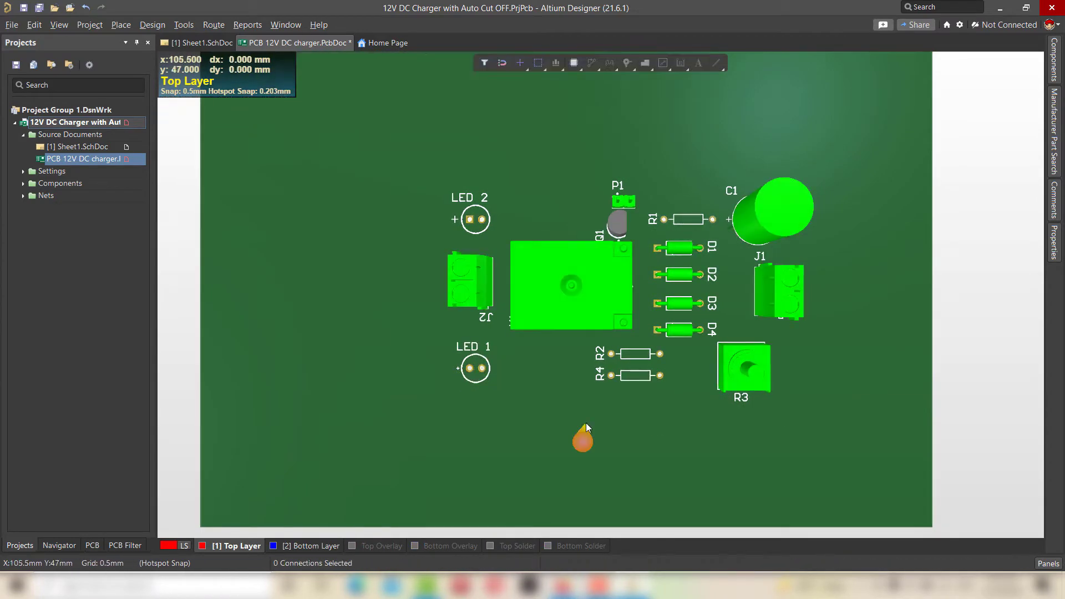
drag(476, 222, 475, 216)
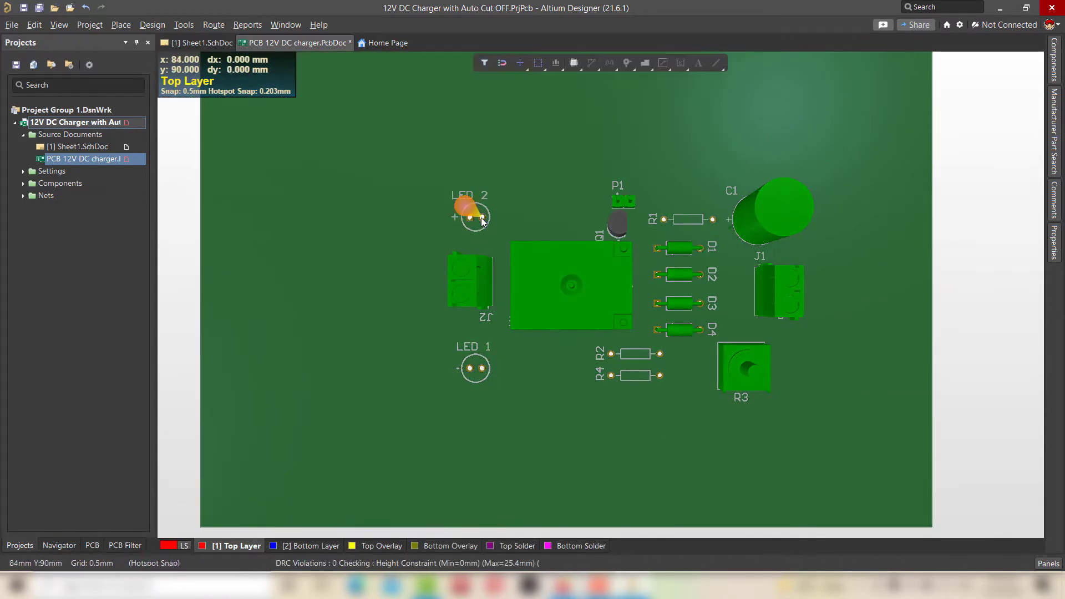
Return to 2D layout mode and draw a rectangular outline around all components on the Mechanical 1 layer
click(58, 25)
click(83, 56)
click(408, 547)
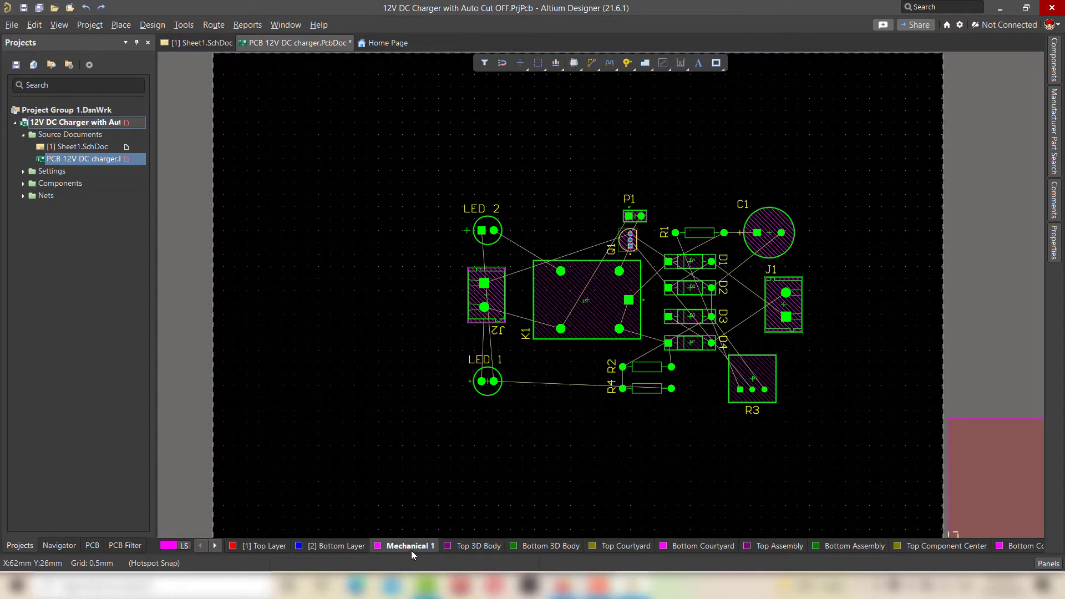
click(716, 63)
click(820, 416)
click(455, 189)
Shift the components and outline slightly left and pull the outline's right edge closer to J1
drag(392, 110, 883, 438)
drag(821, 305, 794, 303)
click(815, 307)
click(800, 303)
click(814, 264)
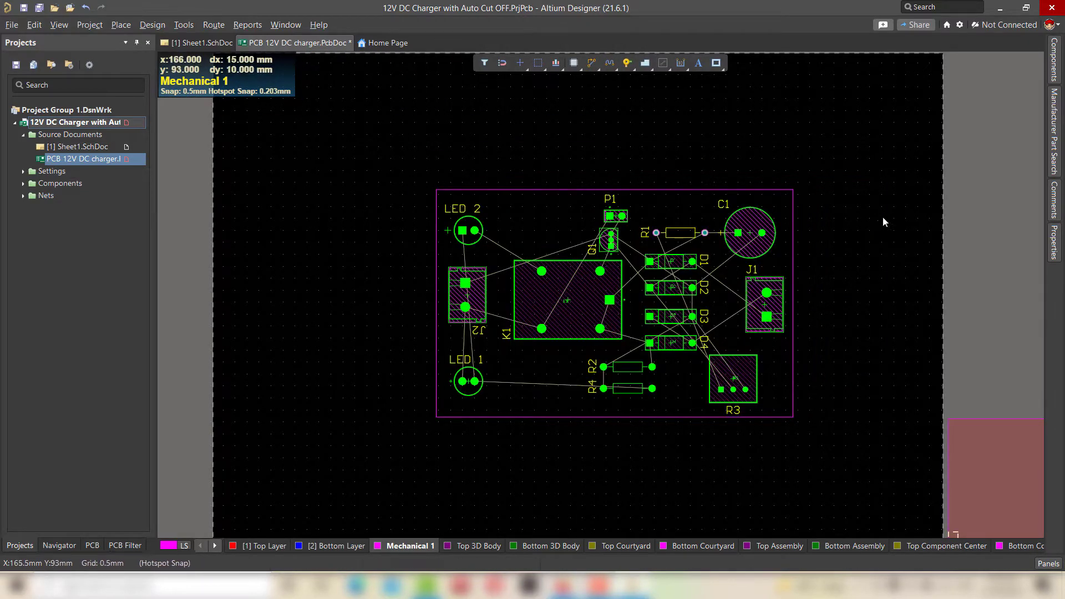
Define the board shape from the selected outline and components, and show the resulting board in 3D layout mode
drag(882, 454, 414, 156)
click(152, 25)
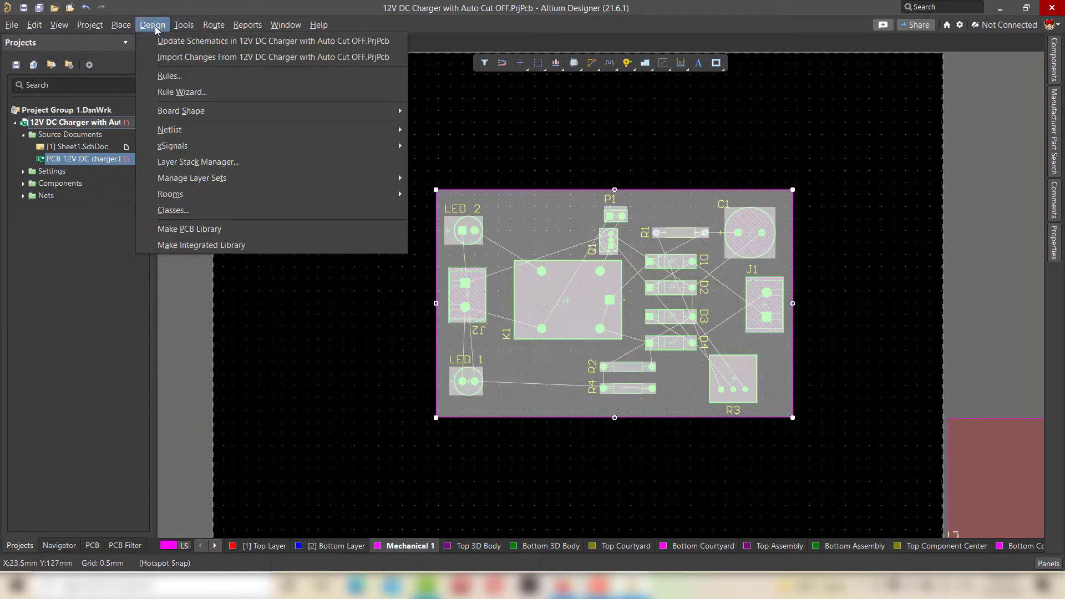
mouse_move(244, 113)
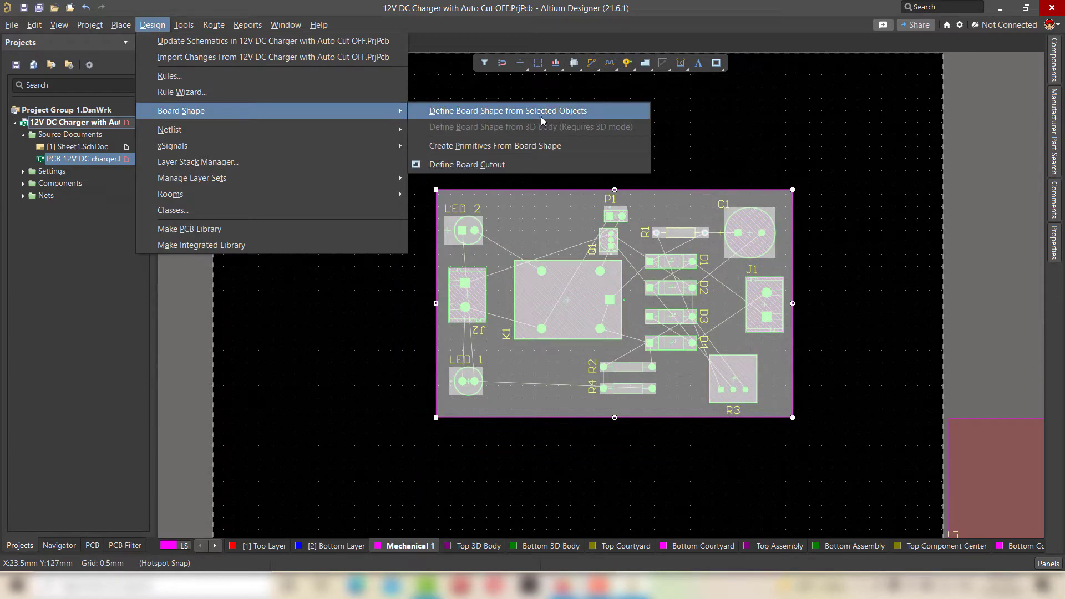
click(559, 112)
click(844, 320)
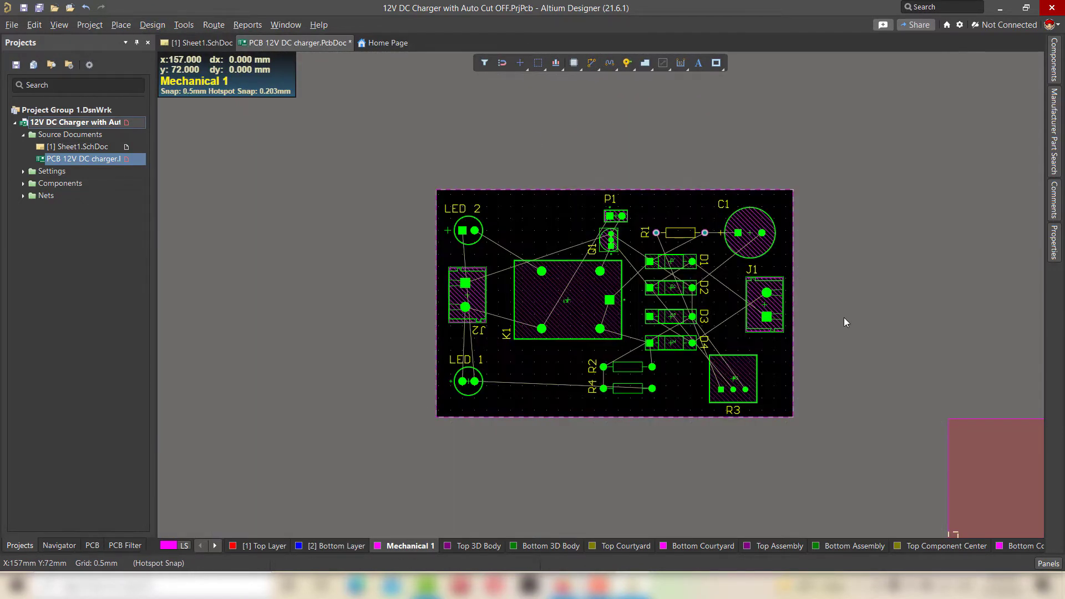
click(59, 25)
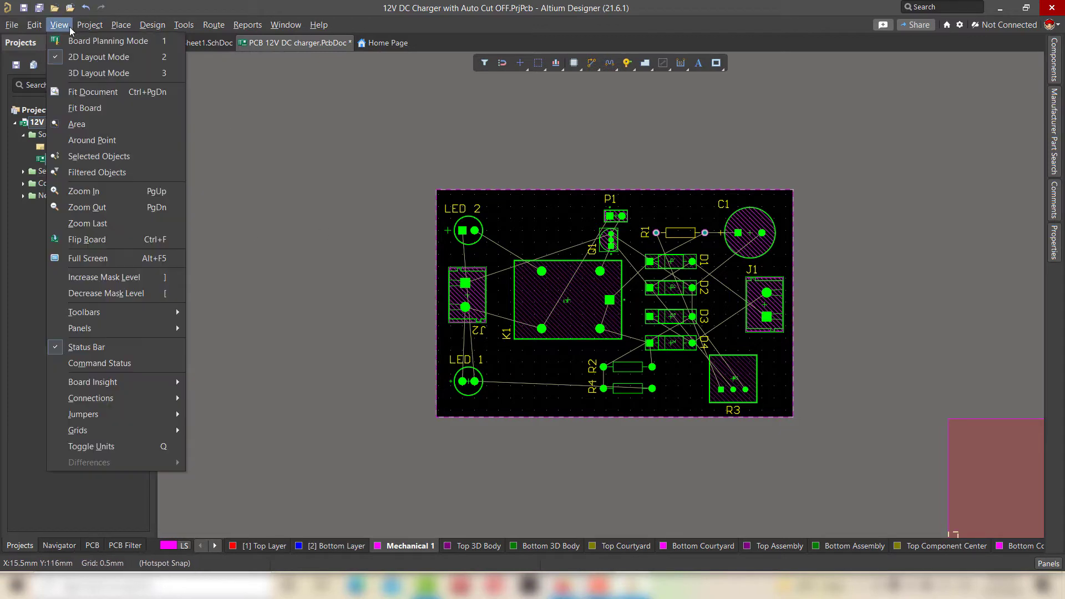
click(94, 73)
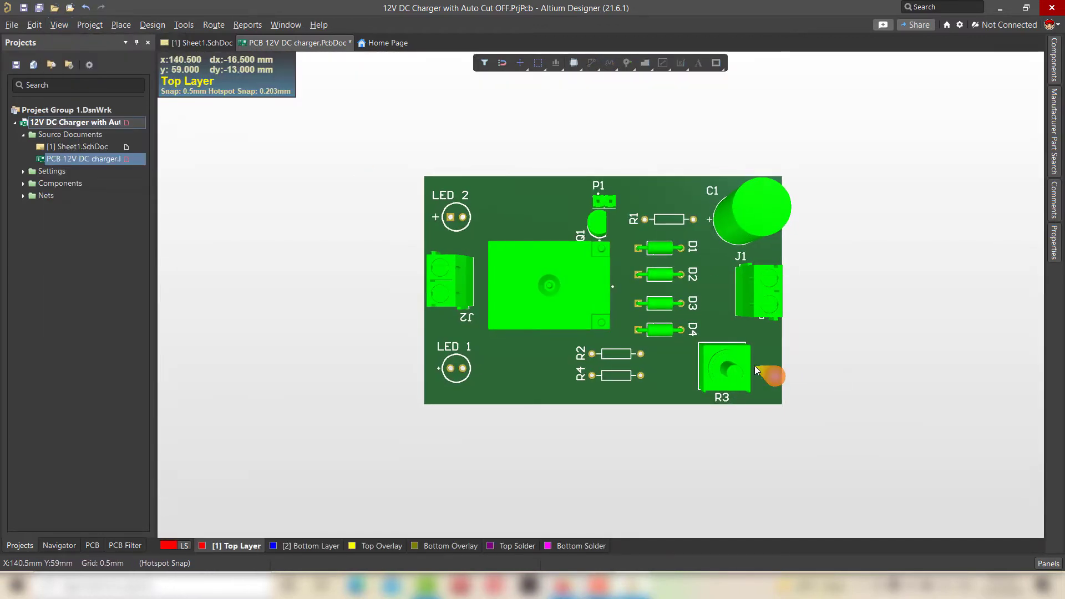
Return to 2D layout mode and undo the rectangular board shape together with its outline
right_drag(763, 377, 712, 406)
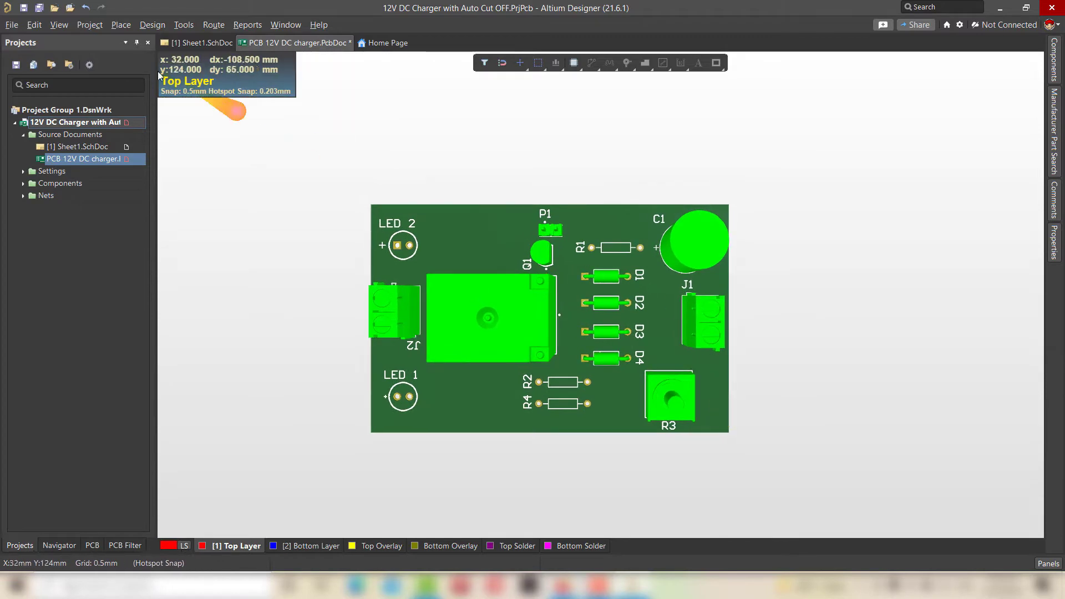
click(54, 25)
click(78, 51)
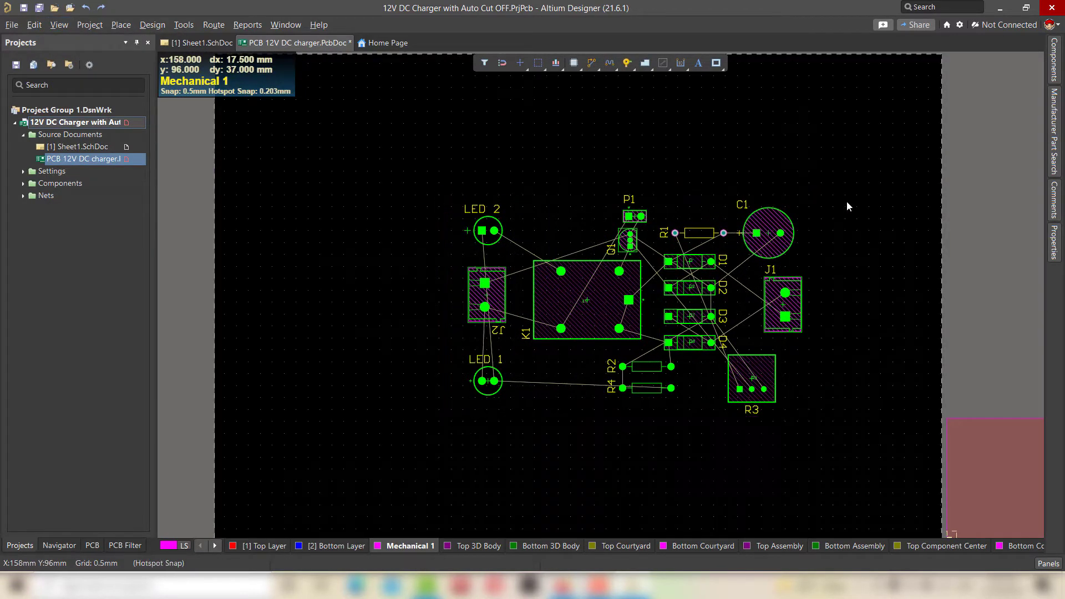
Draw a corner arc of 4 mm radius on the Mechanical 1 layer outside C1 and adjust its angles to a quarter circle
click(717, 64)
click(720, 69)
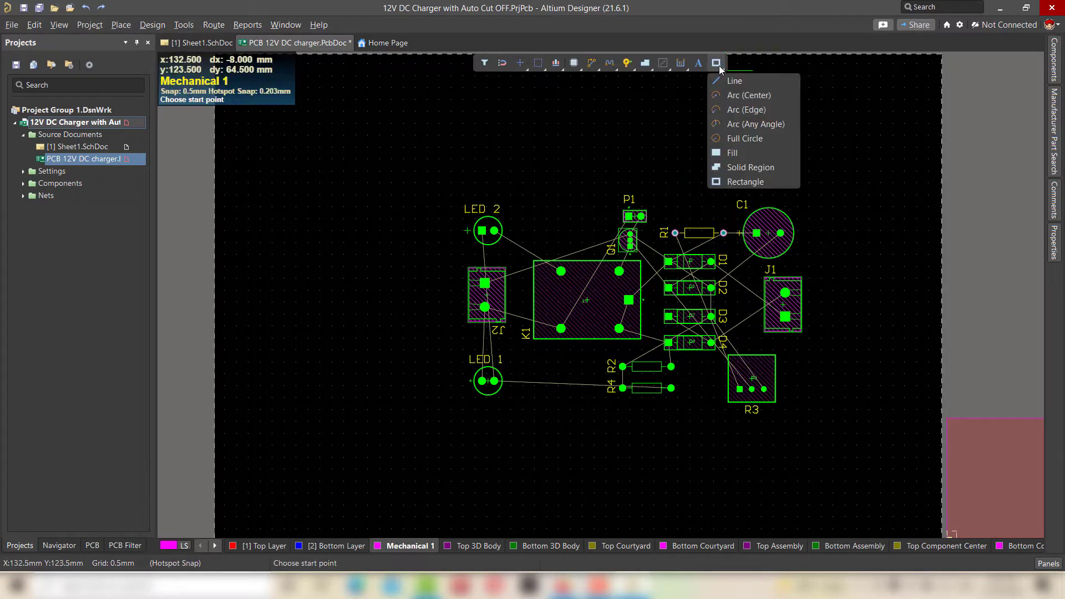
click(753, 114)
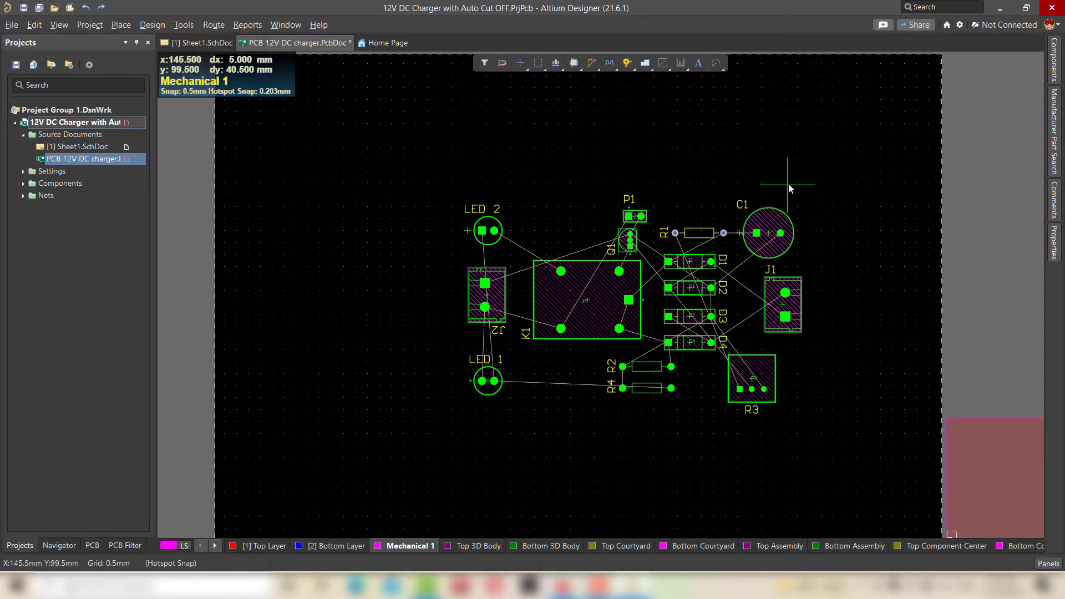
ctrl+scroll(789, 186, up, 2)
click(791, 168)
click(766, 126)
right_click(832, 158)
drag(791, 161, 837, 205)
click(1053, 242)
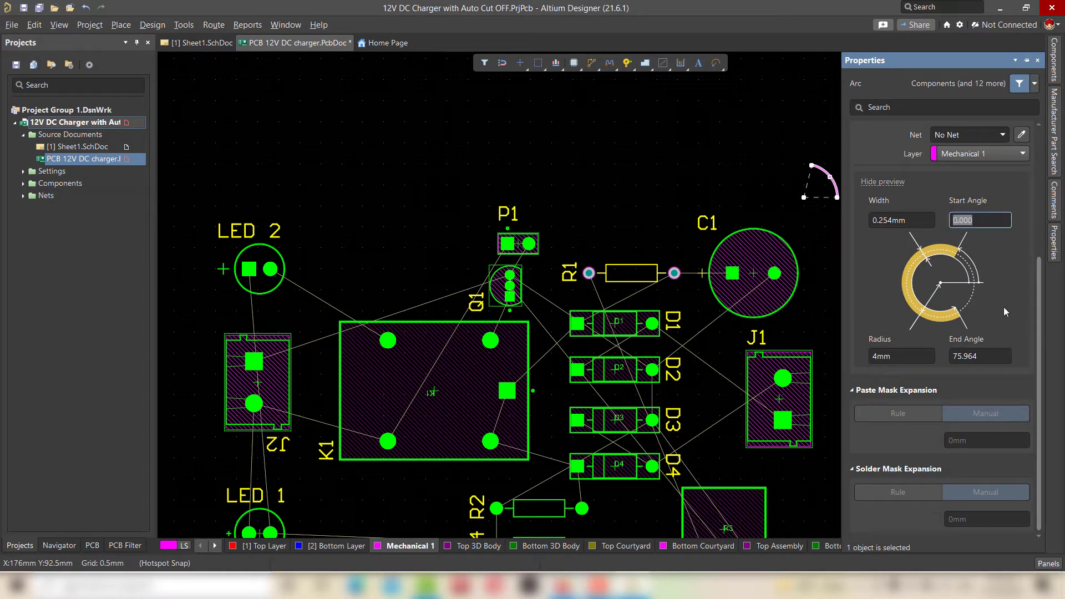
click(777, 166)
Draw straight outline lines from the corner arc down past R3 and across above the components to LED 2
right_click(716, 63)
click(734, 81)
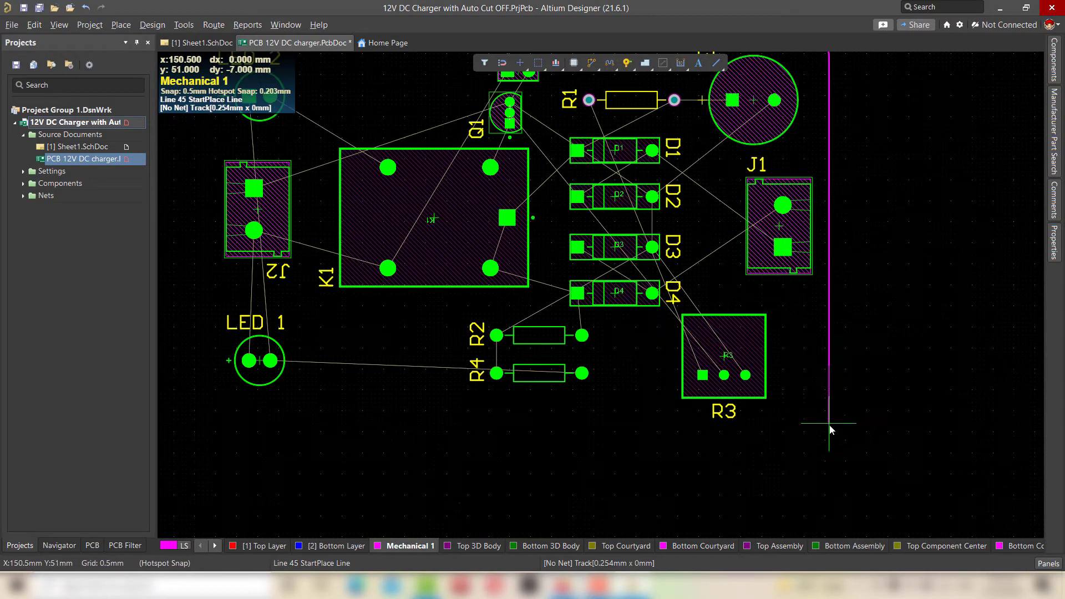
right_click(830, 428)
right_click(829, 429)
right_drag(854, 238, 851, 408)
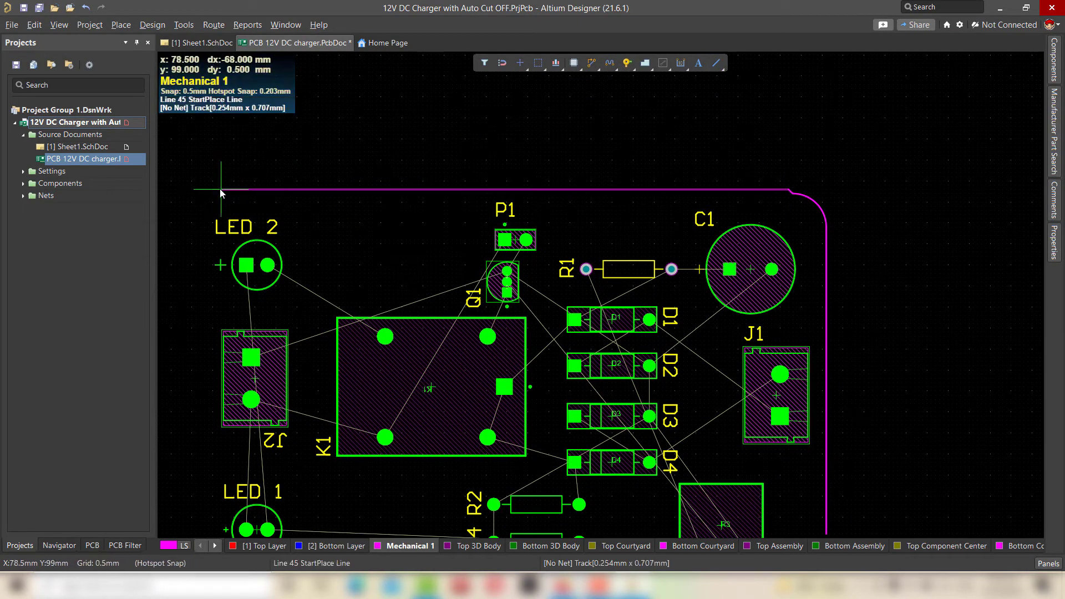
right_click(397, 192)
Add arcs at the remaining corners and connect them with lines to close the rounded rectangular outline around all components
right_drag(693, 123, 735, 79)
click(735, 131)
click(361, 398)
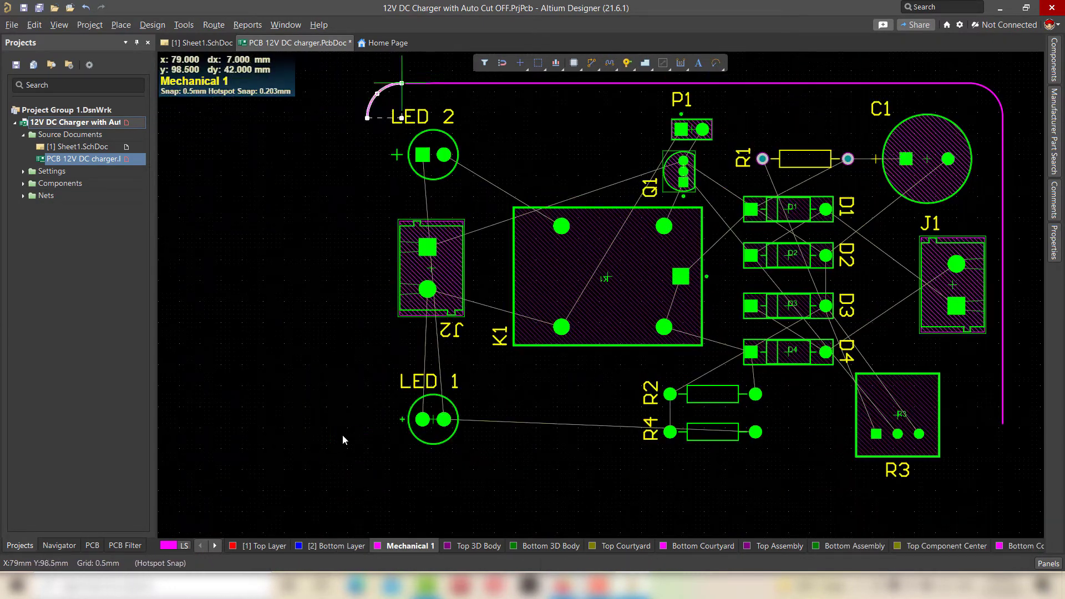
click(488, 473)
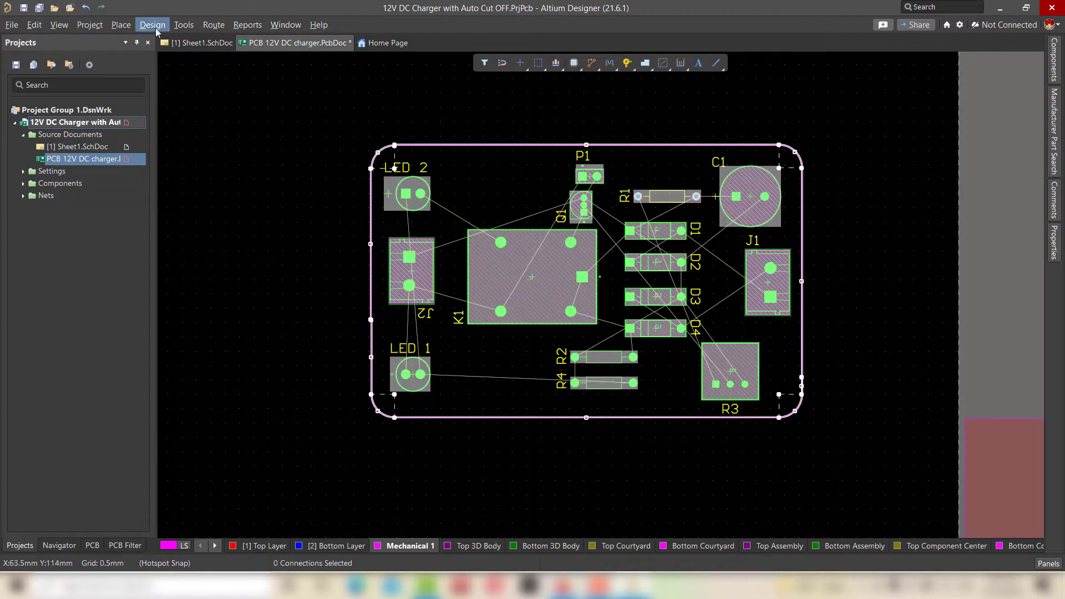
Define the board shape from the selected rounded outline and components
click(155, 27)
mouse_move(388, 111)
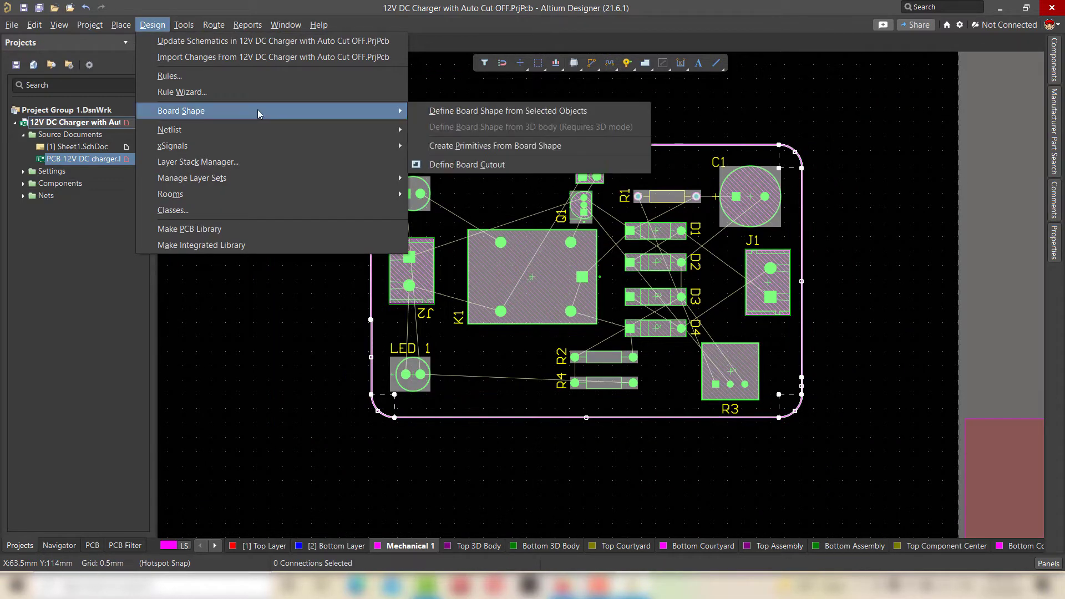
click(500, 111)
click(625, 335)
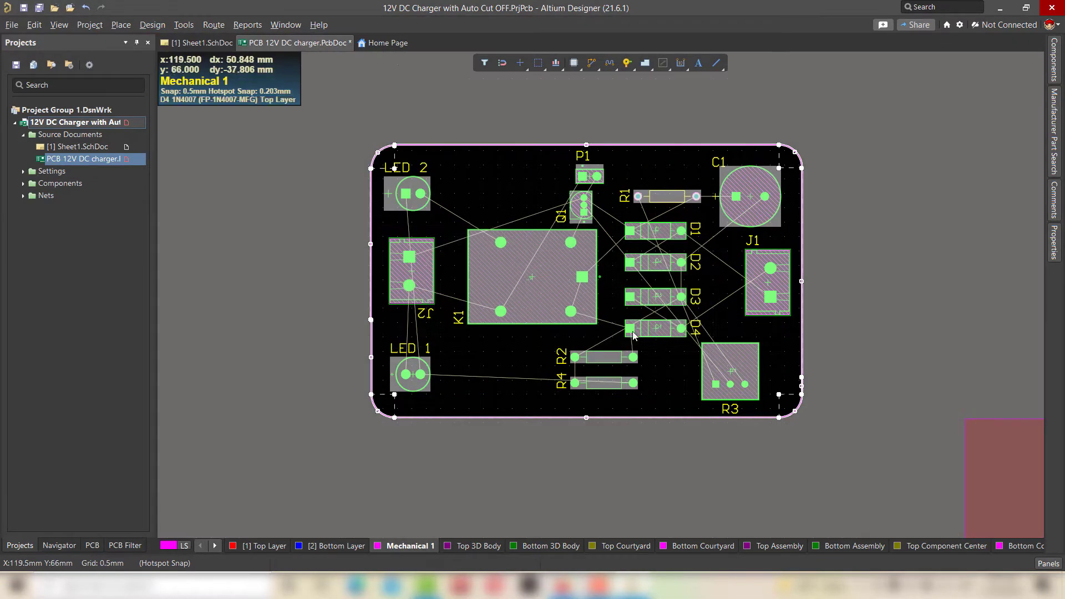
Make Top Overlay the active layer and place two text strings, one beside LED 1 and one beside LED 2
click(215, 544)
click(215, 544)
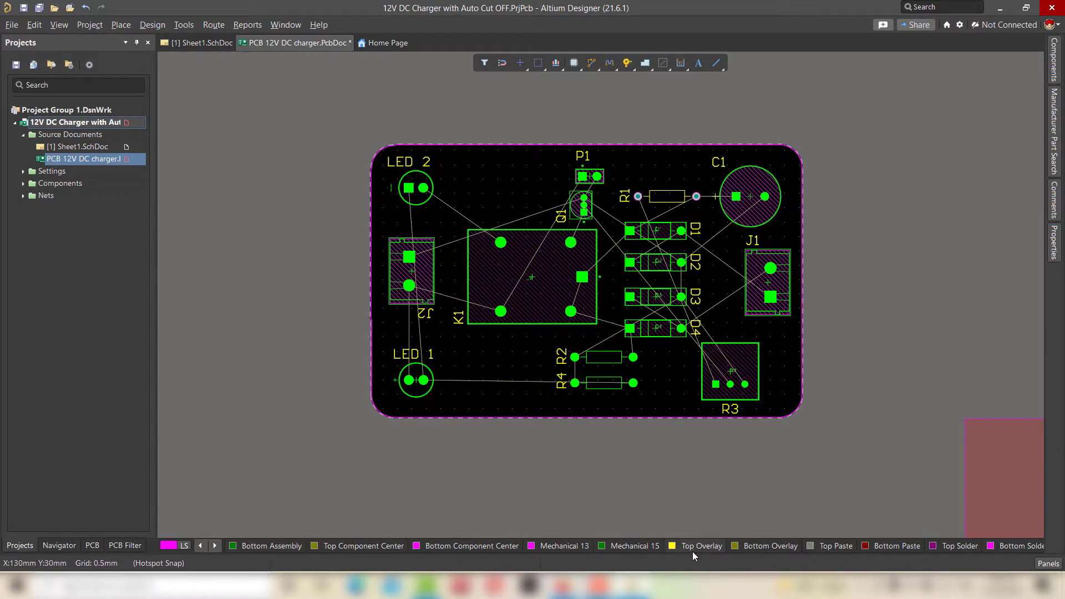
click(689, 550)
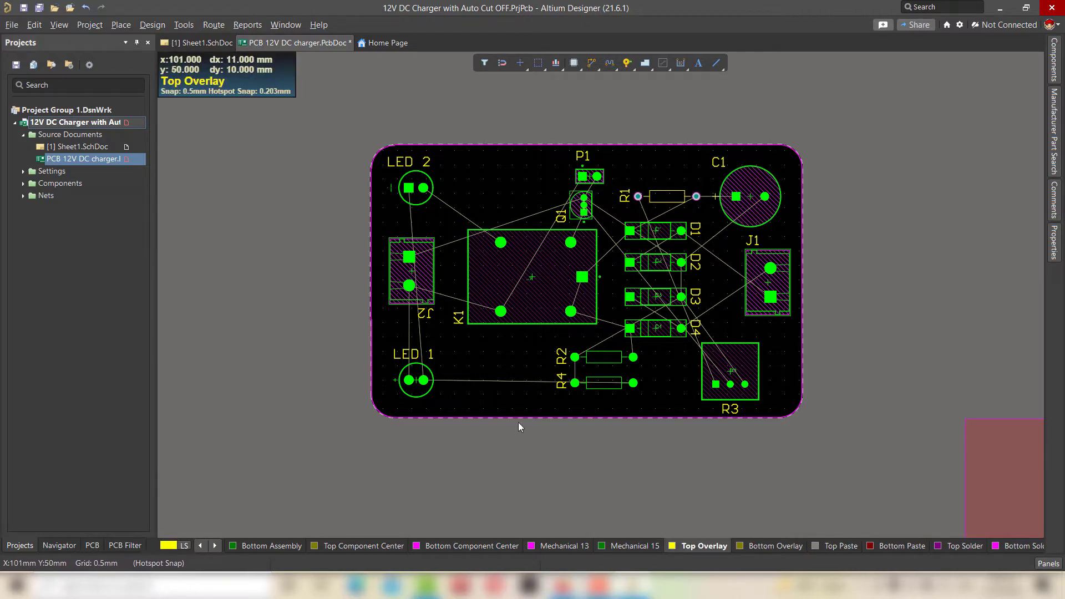
click(698, 63)
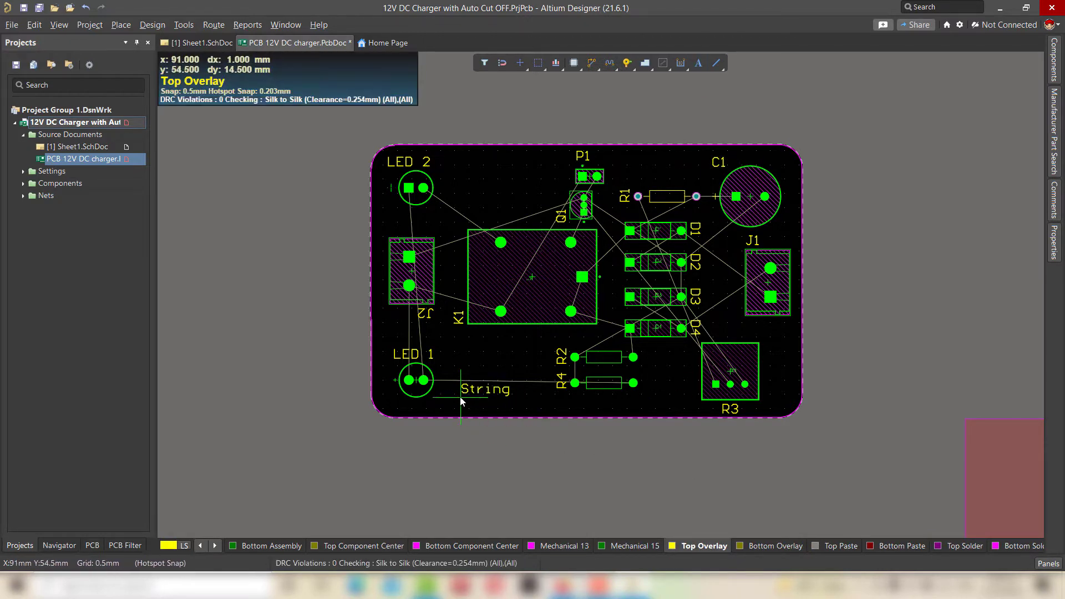
right_click(546, 458)
Change the string beside LED 1 to "FULL CHARGE" on two centred lines and nudge it slightly up
double_click(501, 391)
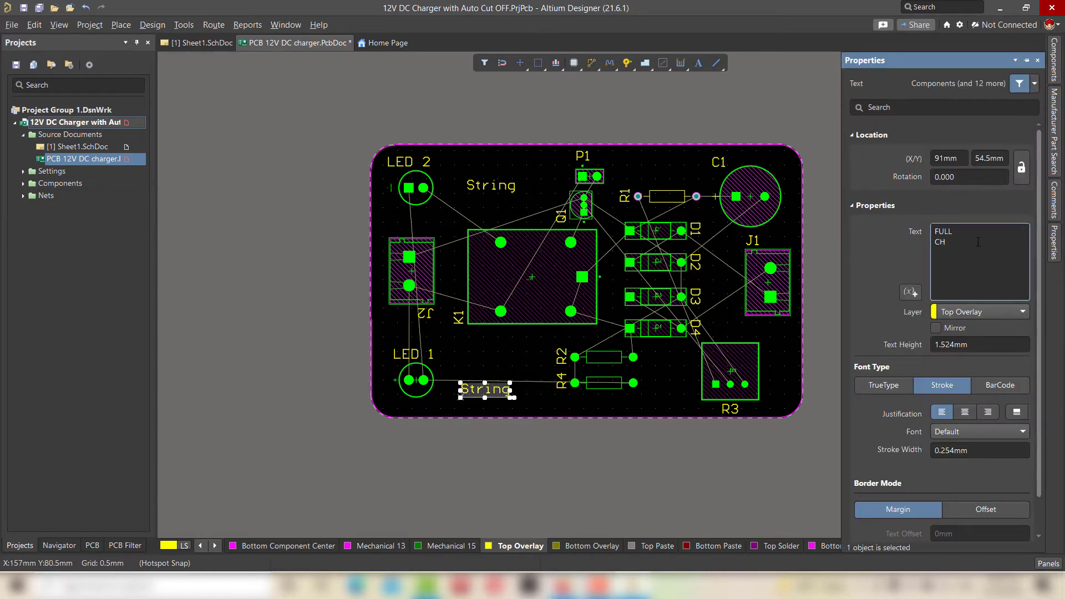
click(981, 426)
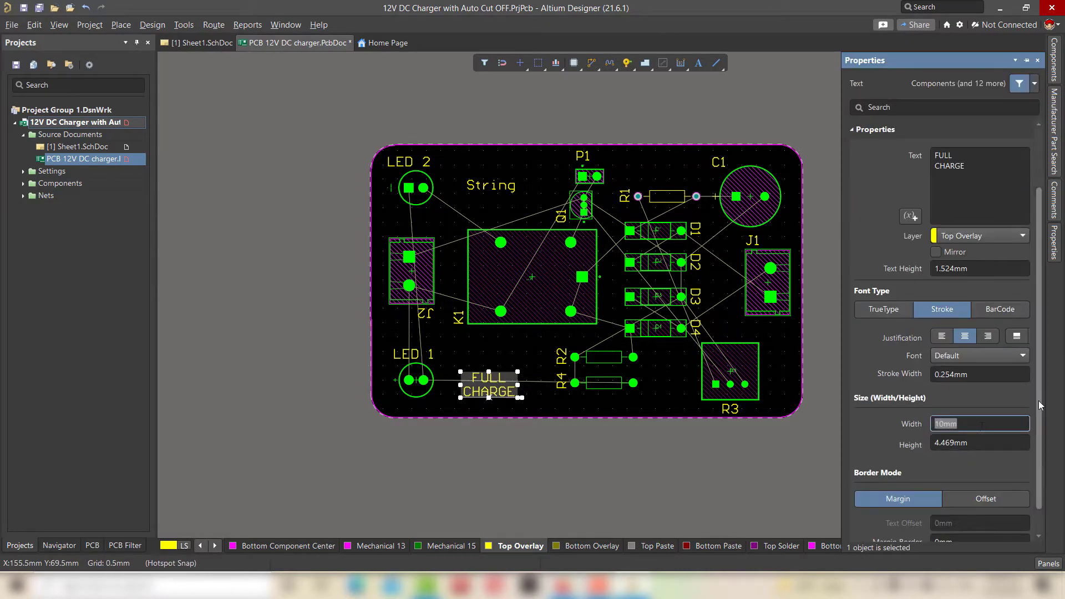
scroll(1009, 433, up, 2)
click(980, 455)
drag(502, 391, 496, 396)
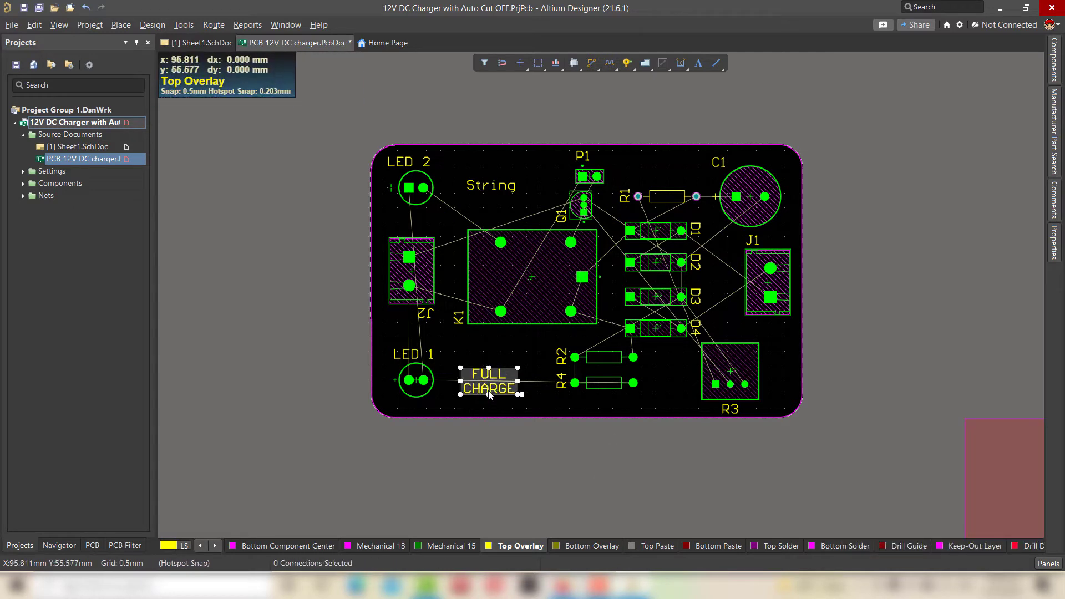
Change the string beside LED 2 to "CHARGING/CONNECTED" on two centred lines with 0.3 mm stroke width, and position it above K1
double_click(491, 185)
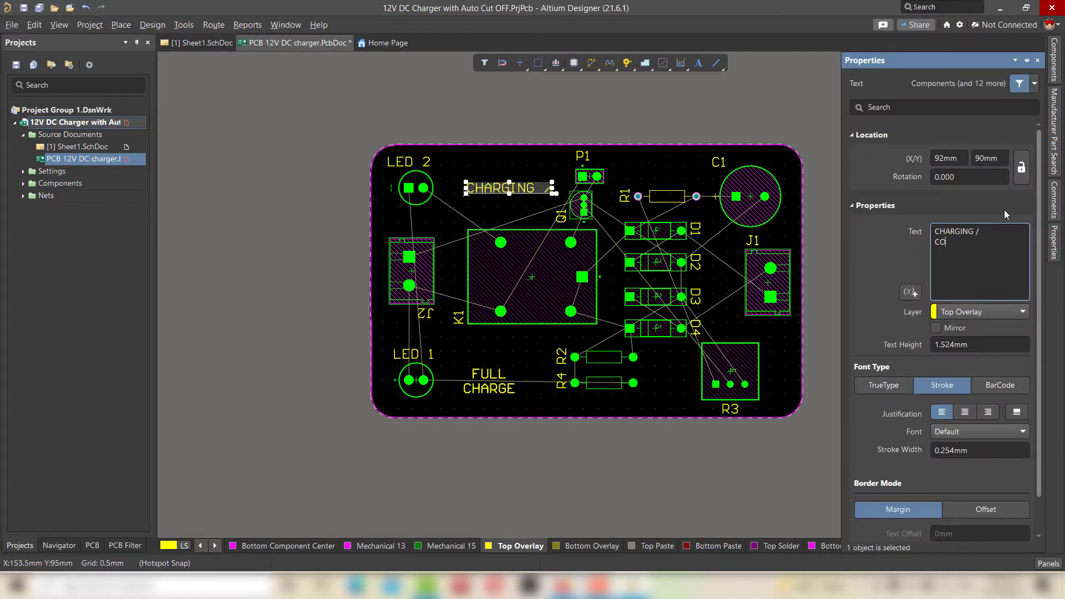
text(NECTED)
click(966, 411)
scroll(1032, 437, down, 3)
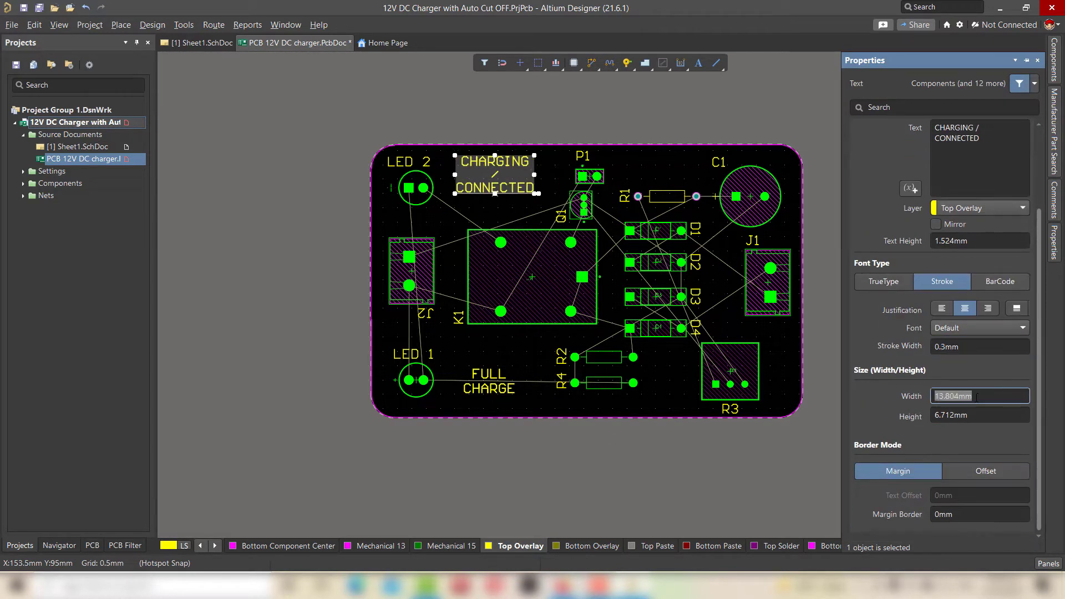
drag(534, 174, 494, 200)
click(500, 205)
Add the text "YouTube.com/IdeasTV" with 1 mm height and place it under the FULL CHARGE label near the board's lower edge
click(698, 63)
key(Tab)
text(You)
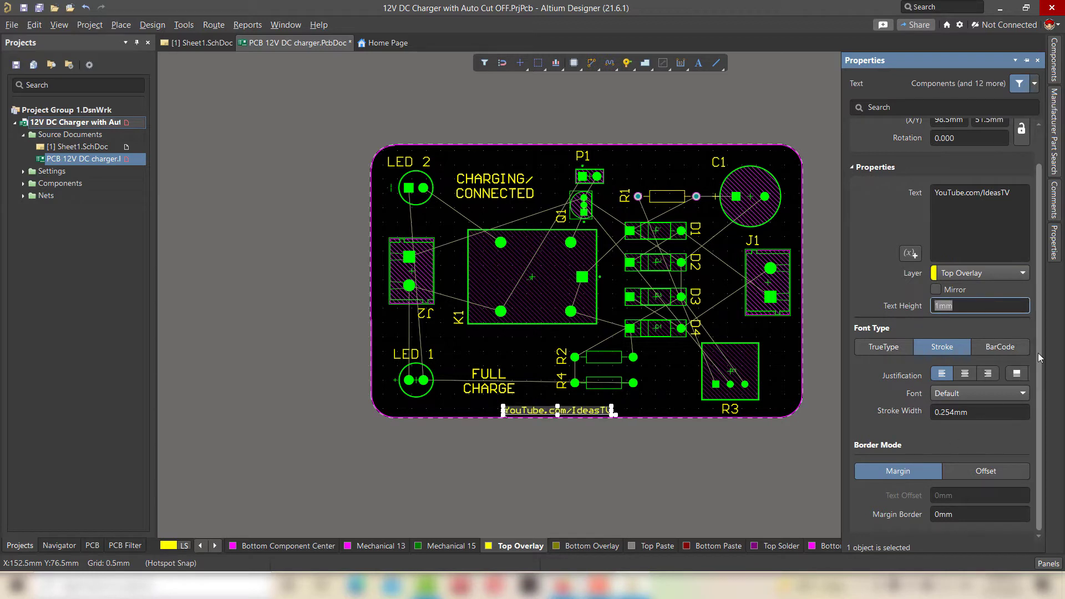
click(749, 488)
drag(568, 410, 489, 411)
click(489, 410)
key(Escape)
click(489, 411)
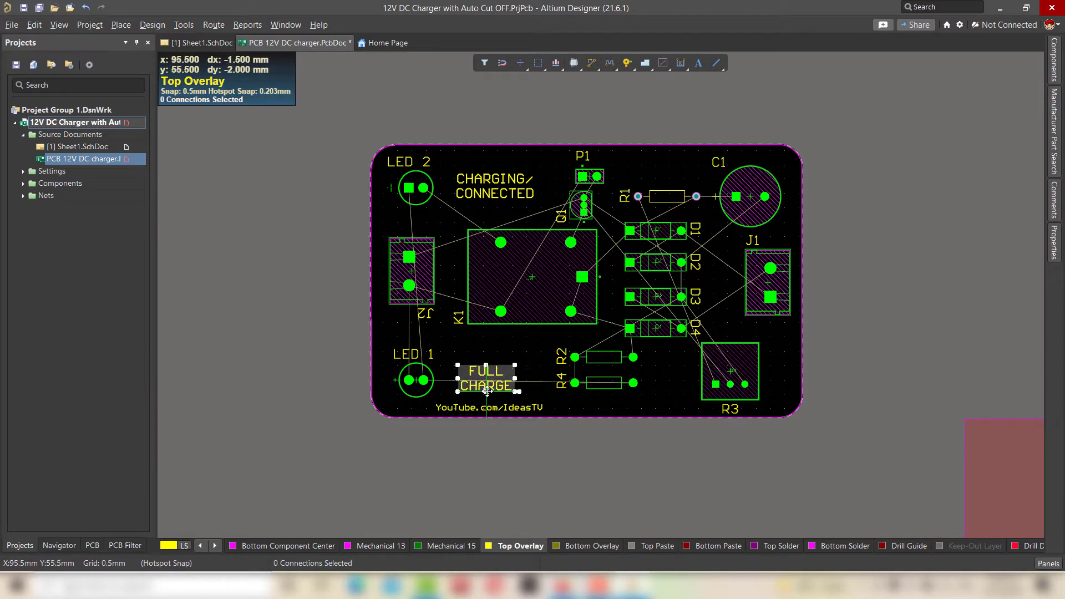
Place two strings outside the board next to LED 2 and LED 1 and set them to "Green" and "Red"
click(698, 63)
click(314, 192)
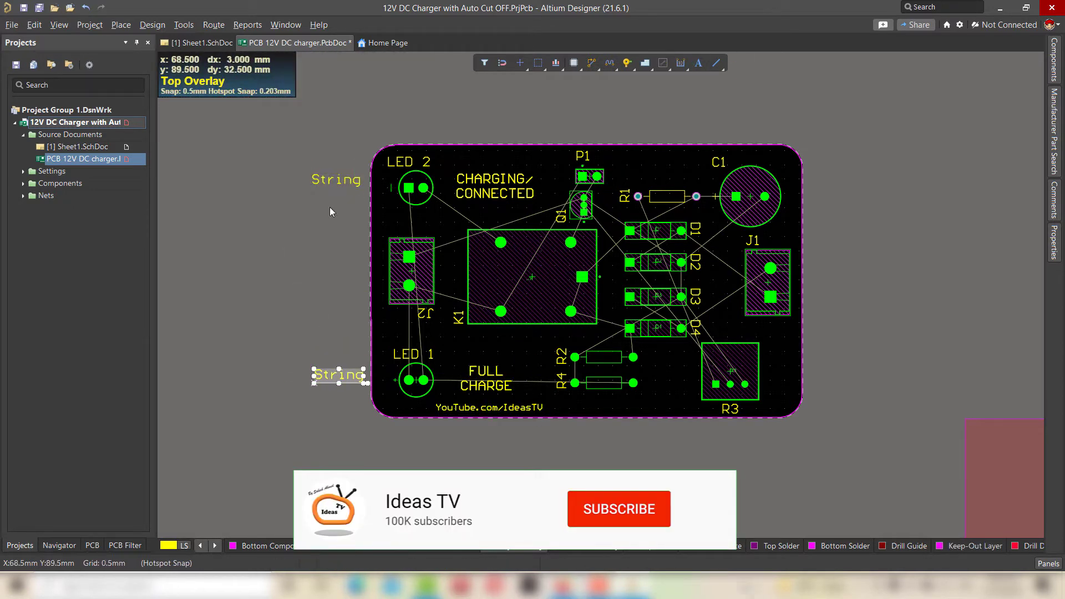
double_click(333, 181)
text(Green)
double_click(340, 376)
text(Red)
click(358, 420)
Rotate the Green and Red labels to 270 degrees, reduce their text height, and move them beside LED 2 and LED 1
drag(270, 148, 360, 399)
click(1053, 242)
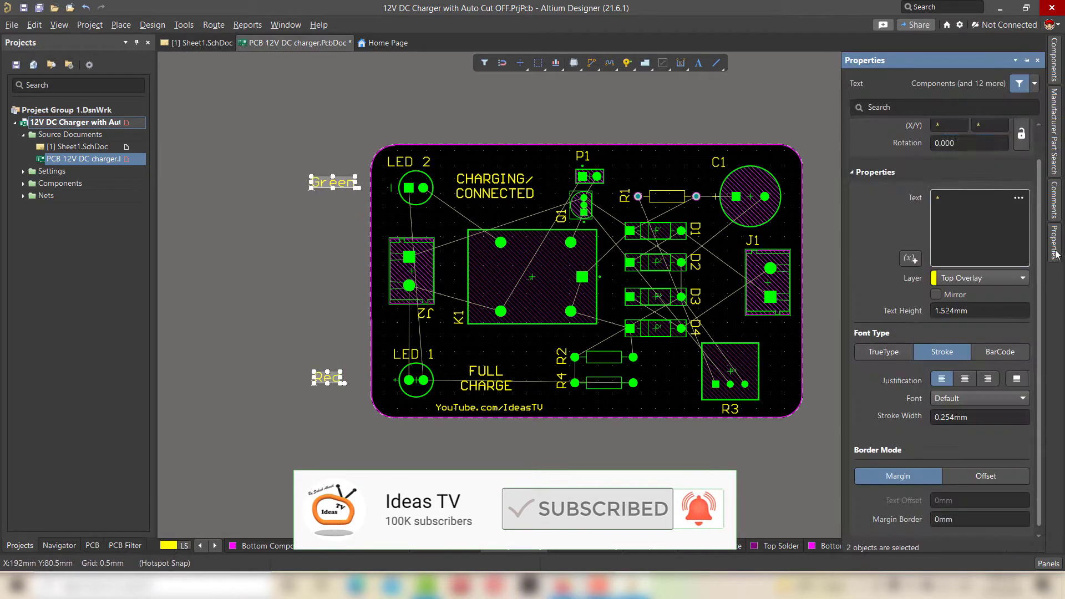
text(180)
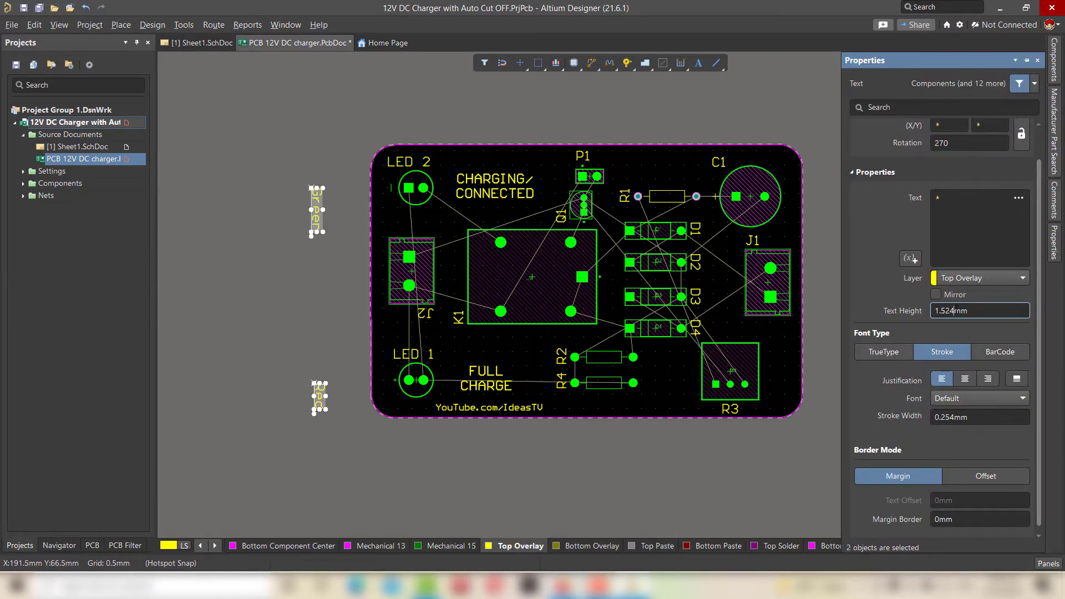
click(324, 372)
drag(313, 192, 383, 175)
drag(316, 388, 382, 371)
Add the labels "IN" and "VOLTMETER", placing IN below connector J1 and VOLTMETER beside header P1
click(822, 319)
click(312, 315)
right_click(311, 315)
double_click(842, 313)
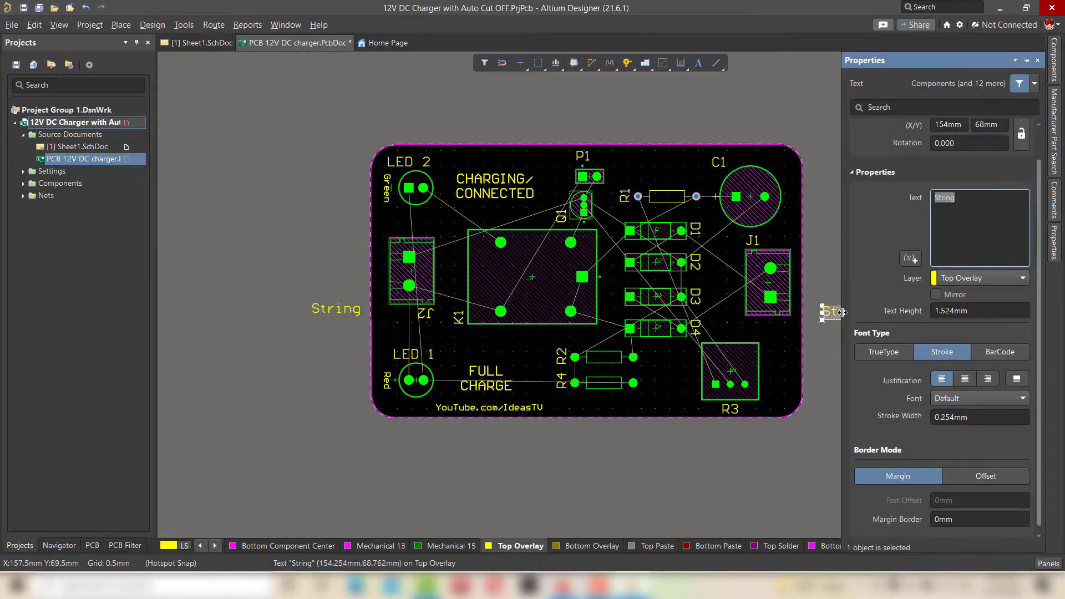
click(358, 377)
double_click(336, 310)
text(VOLTMETER)
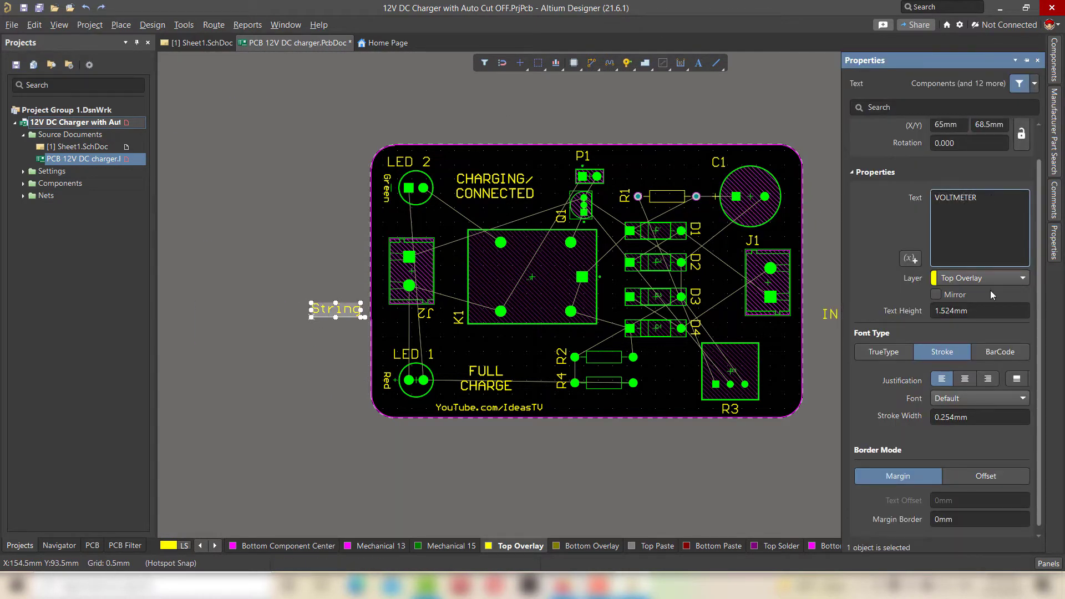
drag(327, 311, 566, 150)
drag(827, 316, 762, 331)
Change the designators of connectors J1 and J2 to P1 and P2 and rotate them vertically beside the connectors
click(922, 271)
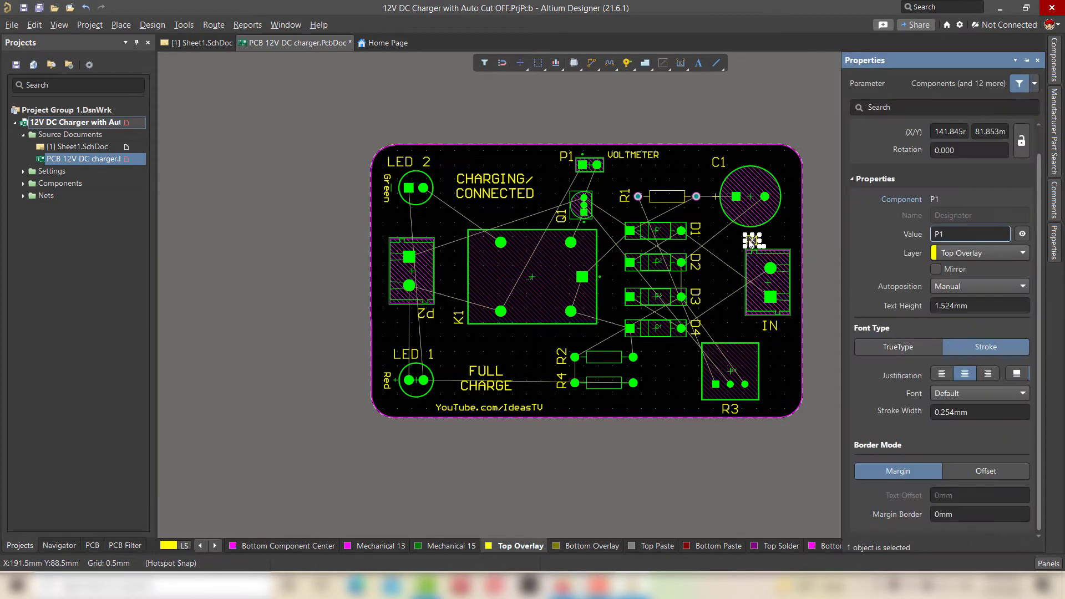
key(space)
key(space)
Move the K1 designator to the relay's diode side and place C1's designator beside the capacitor, rotating both vertically
drag(458, 317, 606, 277)
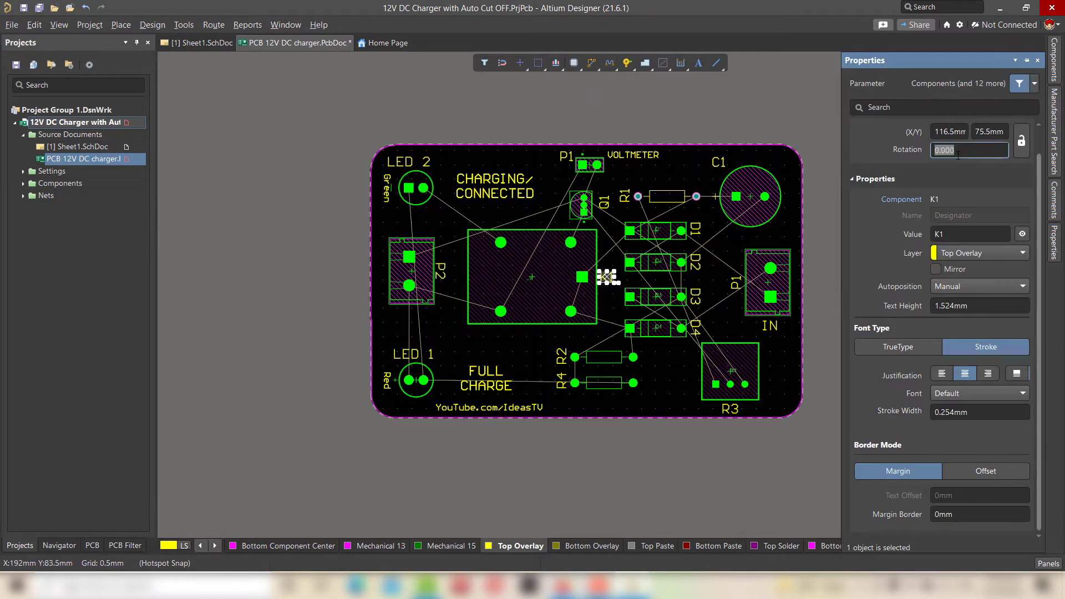
click(262, 183)
key(space)
drag(719, 162, 713, 182)
click(245, 128)
Check the labelled board in 3D layout mode and return to 2D layout mode
click(59, 25)
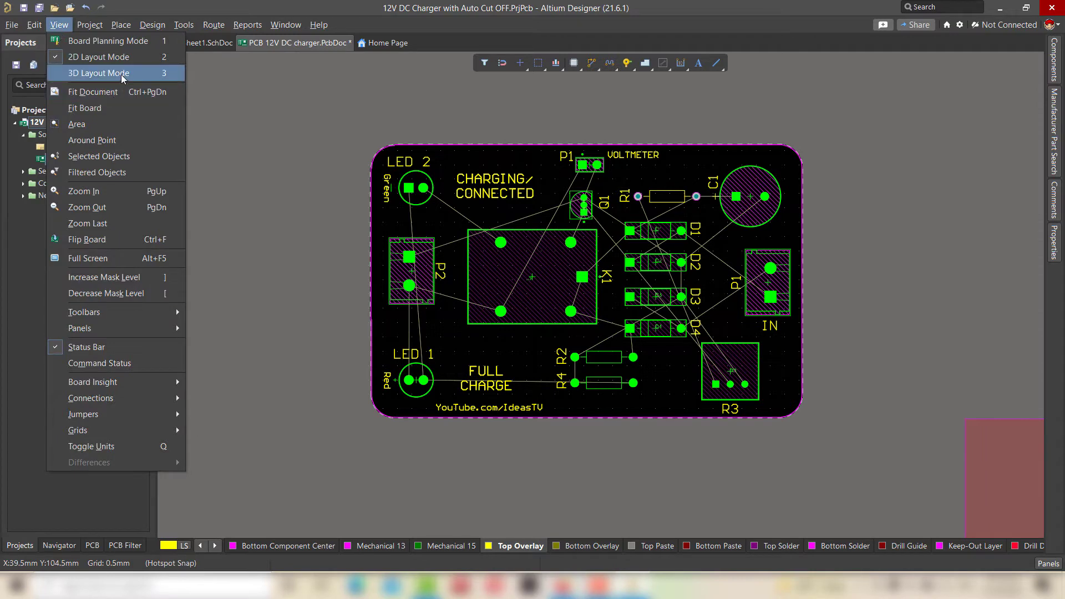
click(83, 71)
right_drag(888, 288, 870, 232)
key(2)
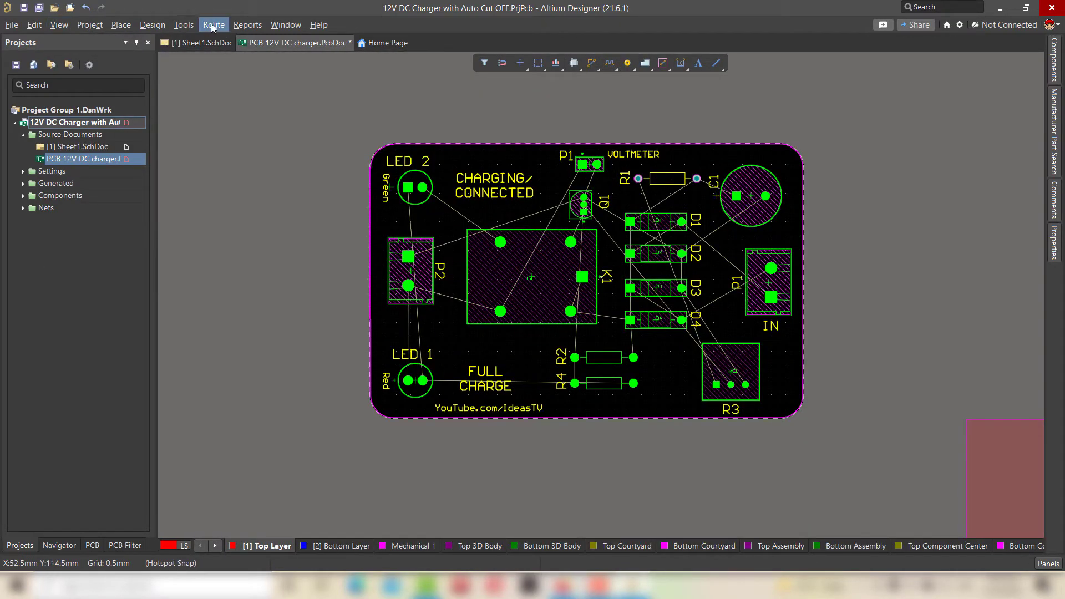
Auto-route all connections with the Default 2 Layer Board strategy and review the routing messages
click(215, 24)
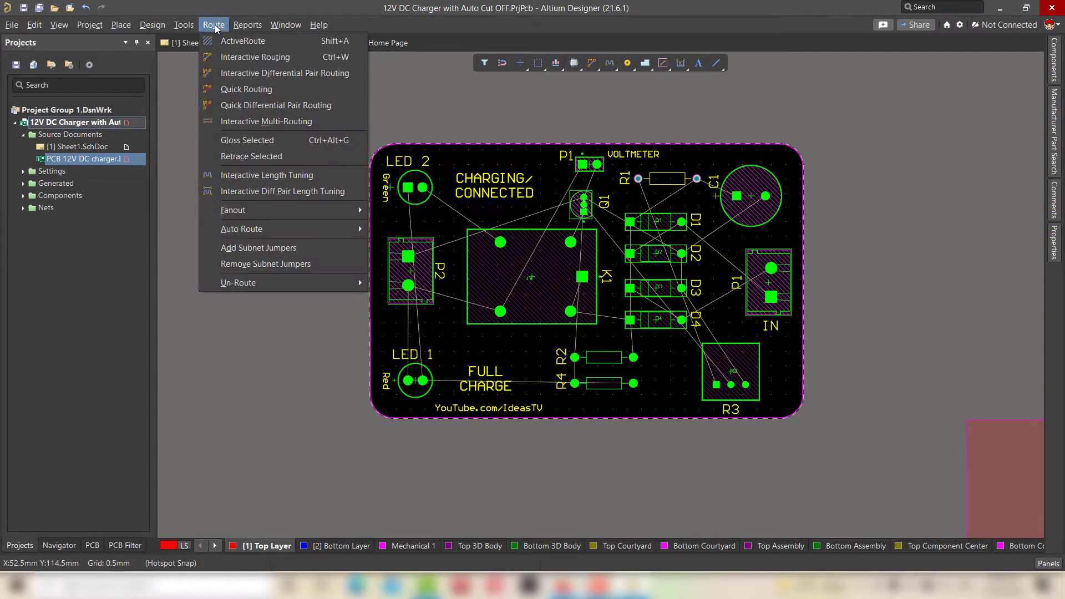
mouse_move(310, 229)
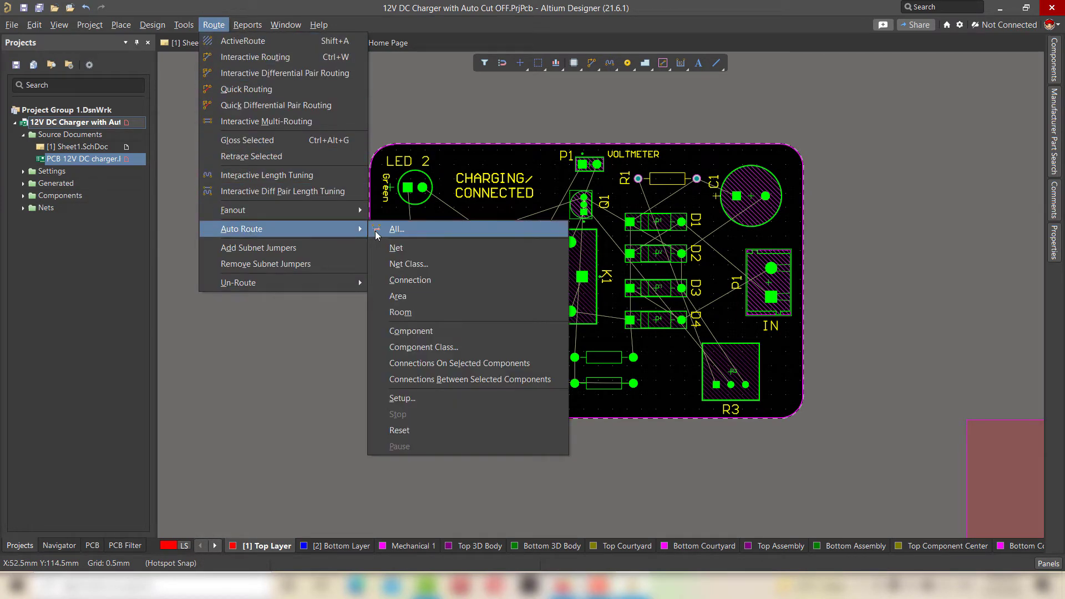
click(421, 232)
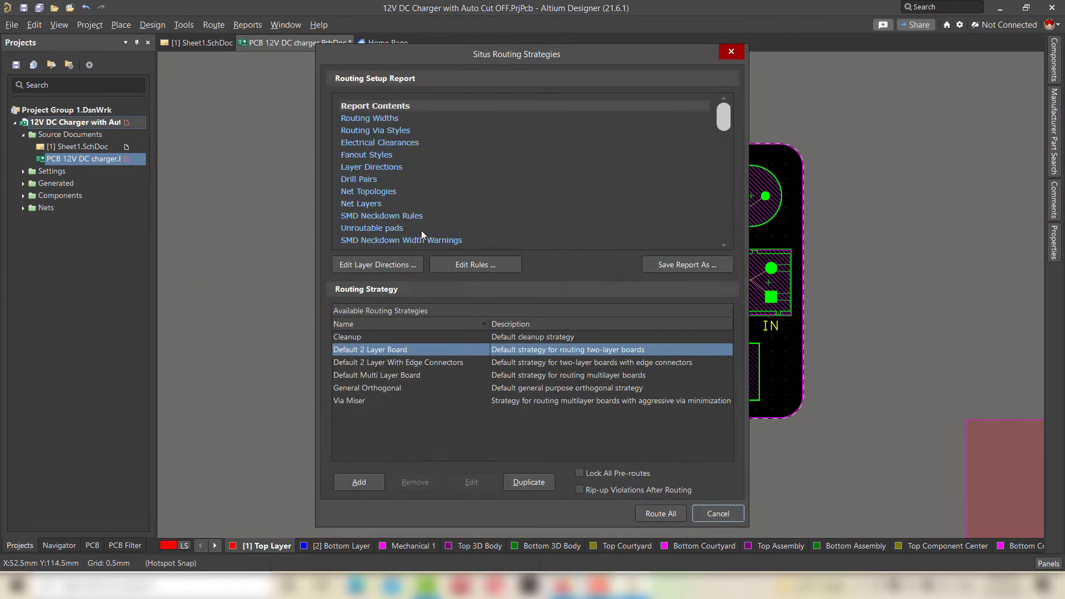
click(666, 513)
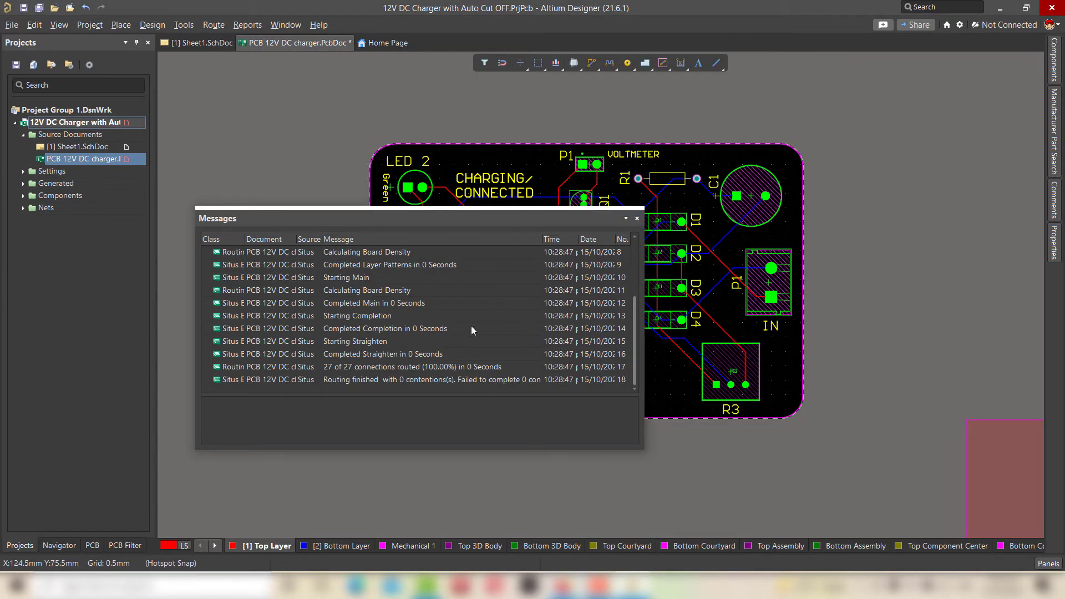
drag(635, 344, 634, 404)
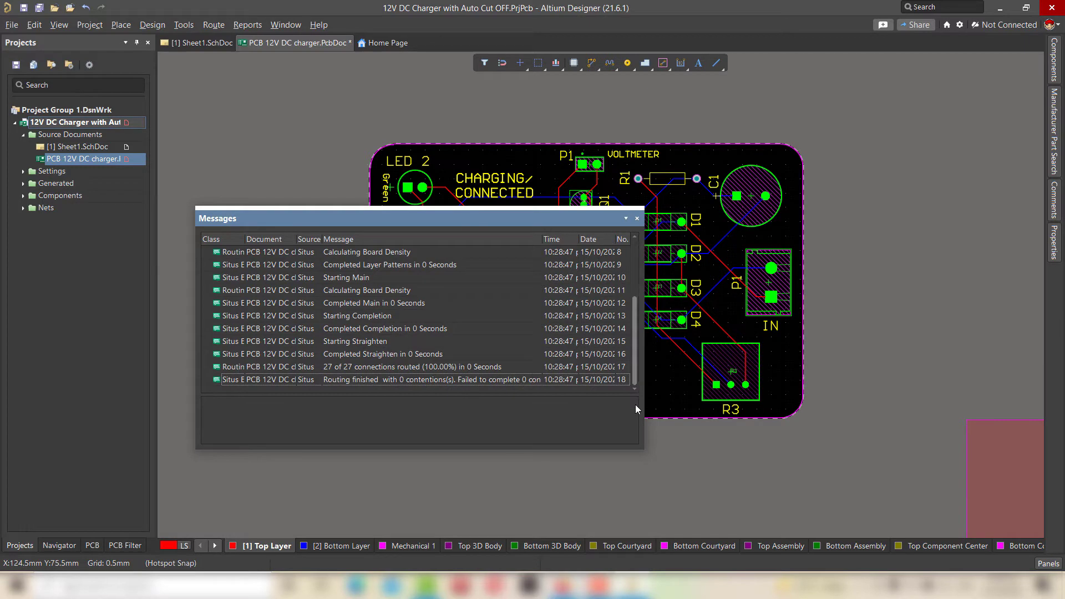
Close the routing messages and un-route all connections on the board
click(636, 218)
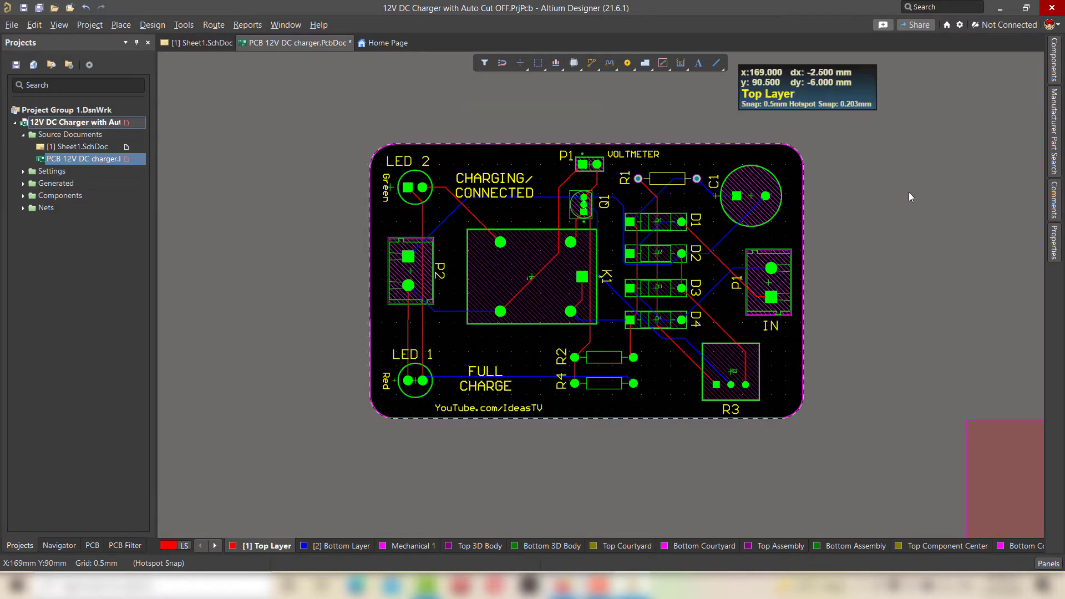
ctrl+scroll(938, 171, up, 4)
ctrl+scroll(937, 172, up, 1)
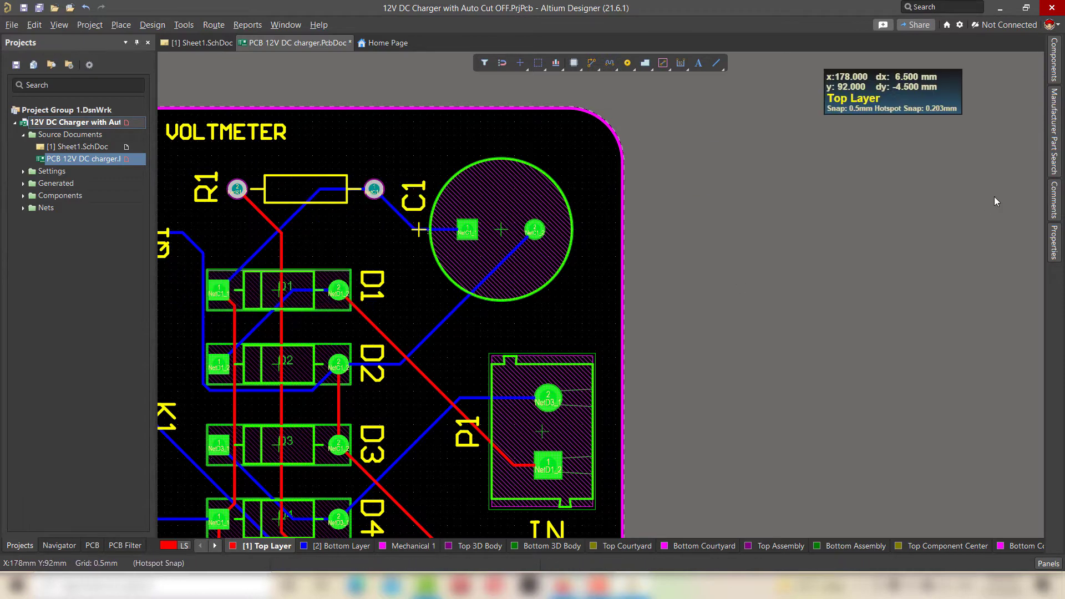
ctrl+scroll(994, 196, down, 3)
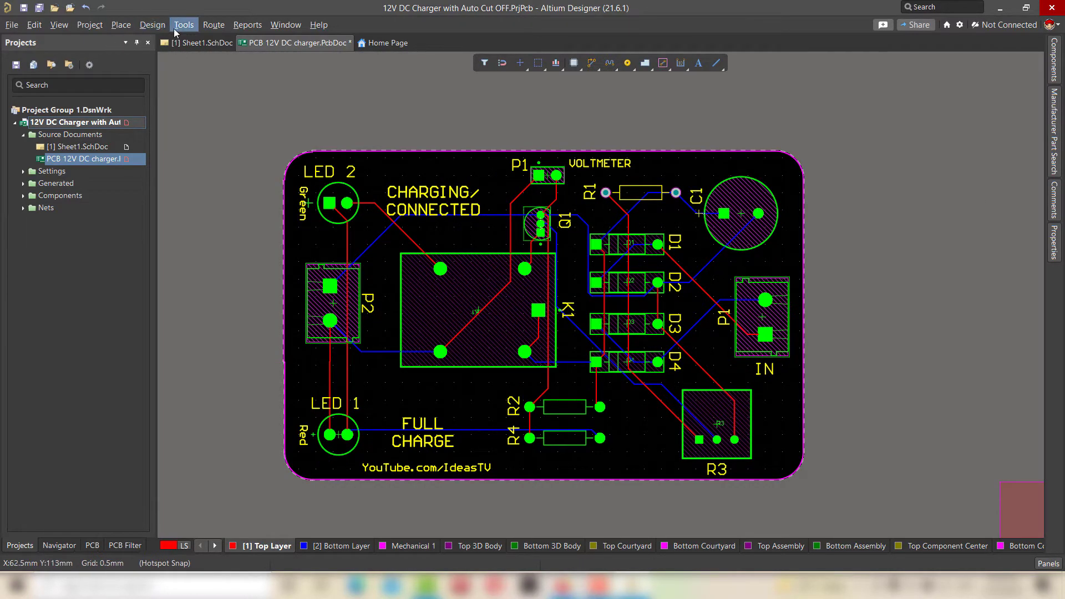
click(214, 25)
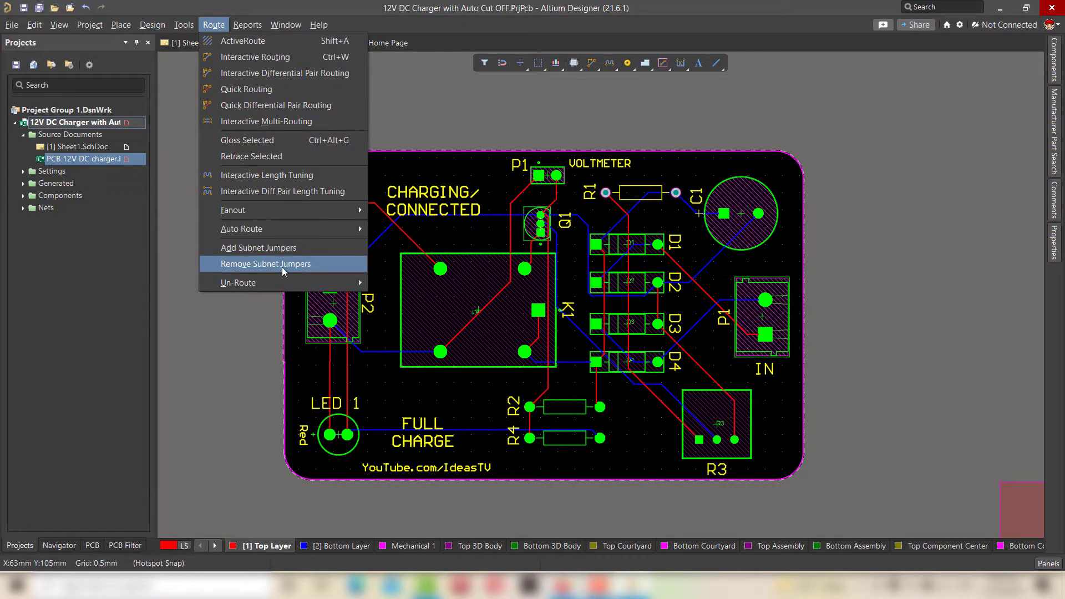
mouse_move(333, 282)
click(388, 282)
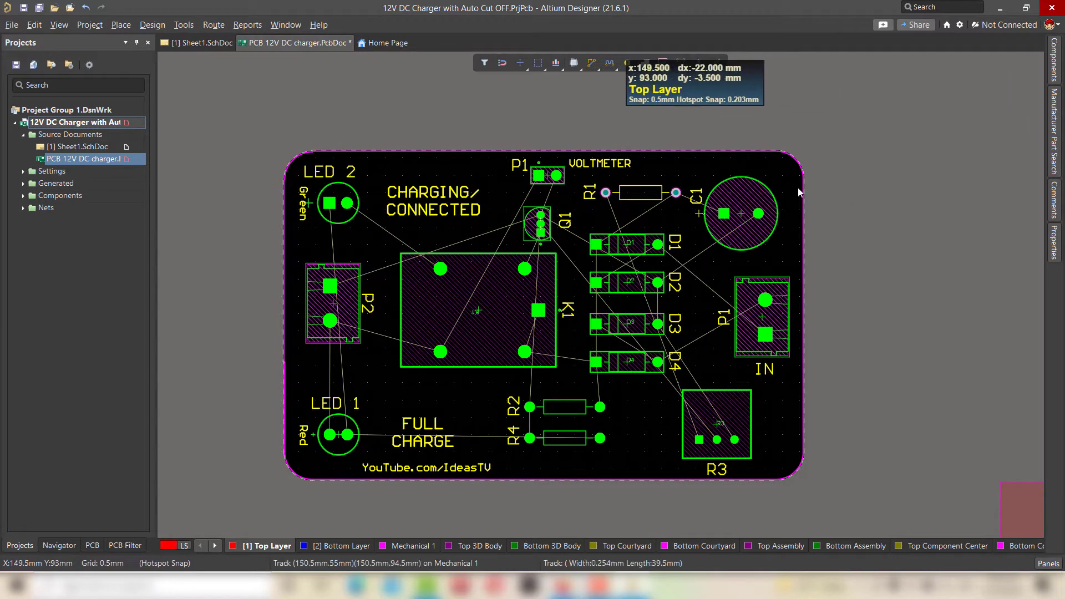
Quick-route R1's right pad to C1's positive pad and D1's left pad, and D1's left pad to D4's, on the Top Layer
click(596, 69)
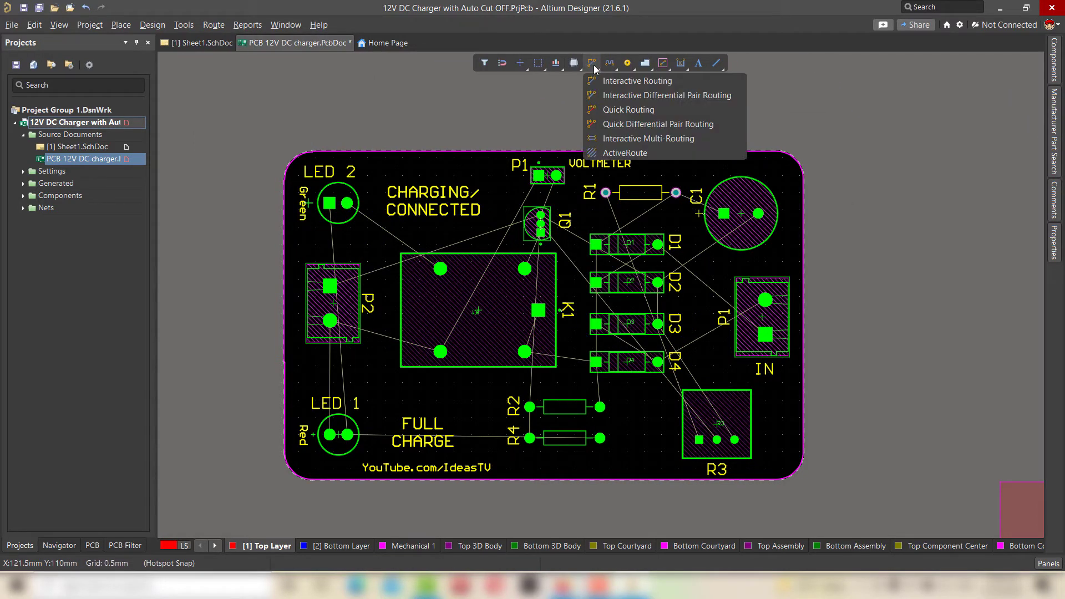
click(614, 110)
click(676, 193)
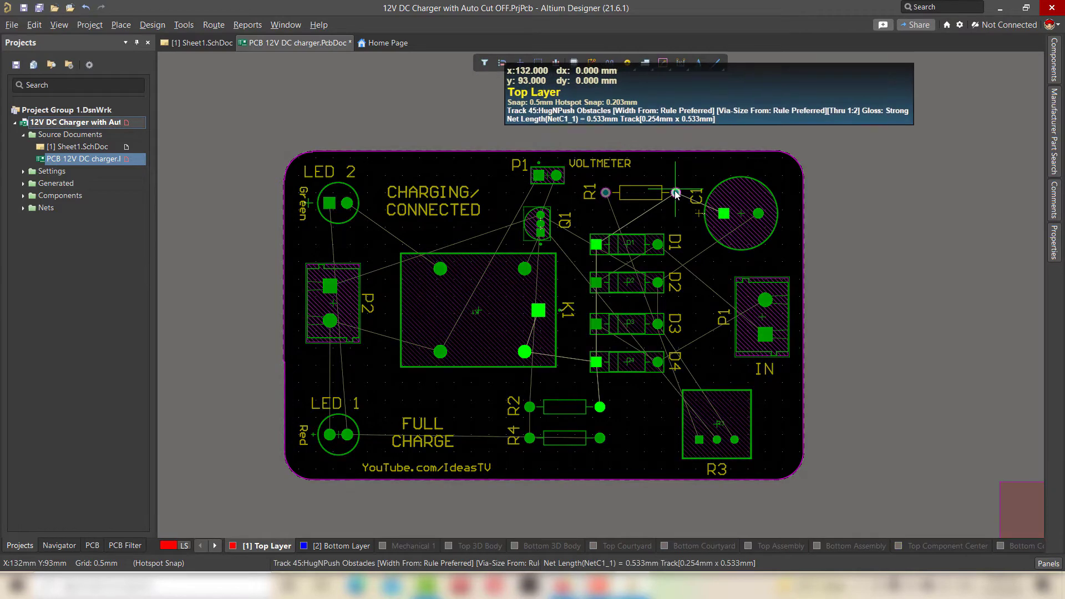
click(724, 215)
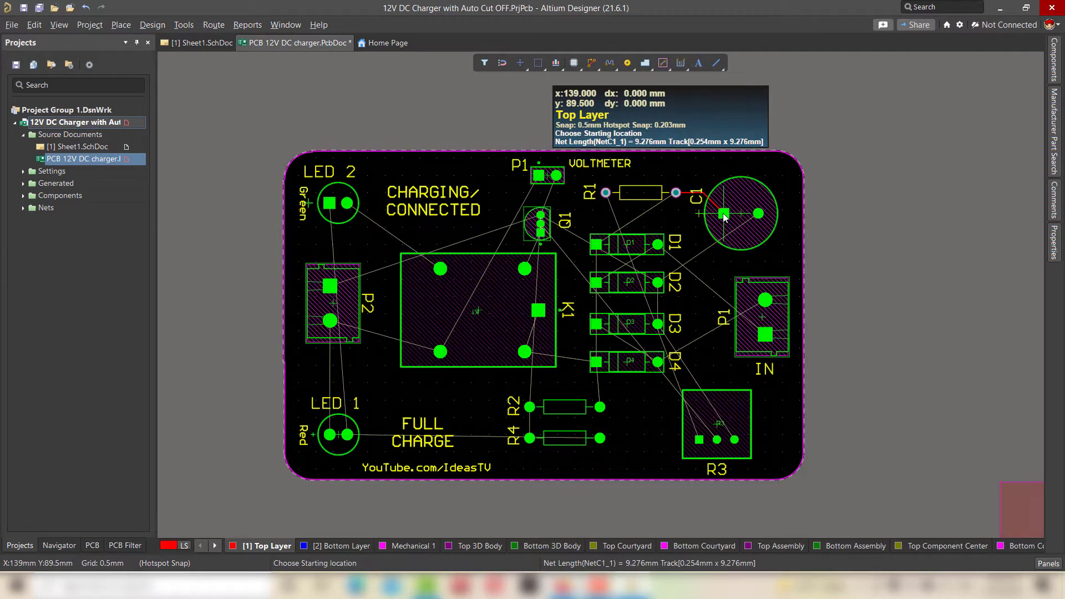
click(677, 193)
click(596, 245)
click(596, 244)
click(620, 279)
click(596, 362)
Route top-layer tracks from D2's right pad to C1's negative pad and through D3's right pad to R3's right pad
click(658, 282)
click(755, 238)
click(758, 214)
click(657, 282)
click(658, 324)
click(658, 324)
click(734, 439)
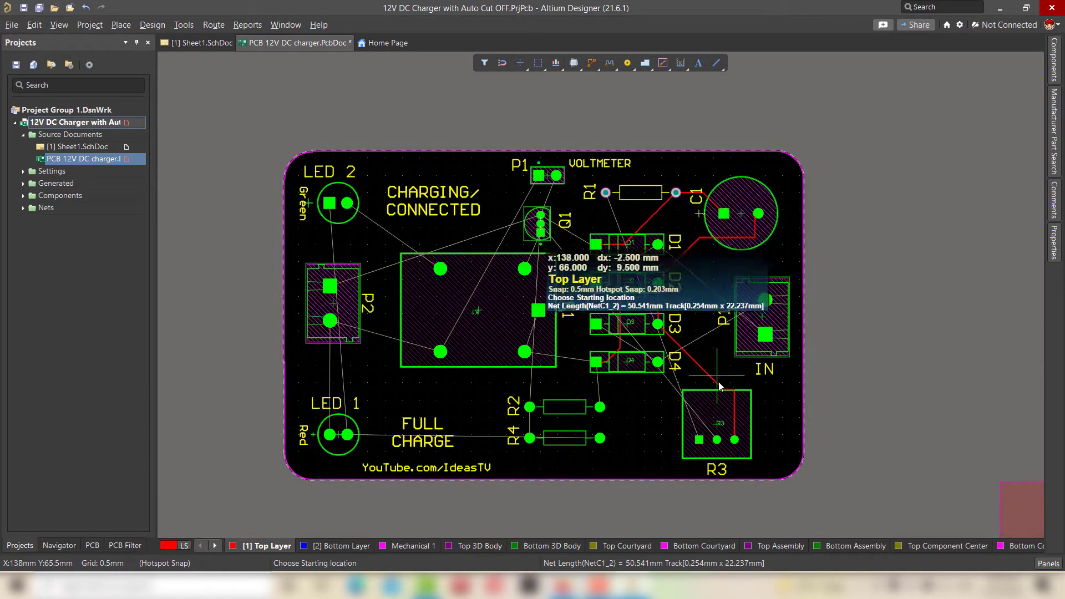
Route R3's middle pad to Q1's middle pin and R1's left pad to R3's left pad on the Top Layer
click(717, 439)
click(582, 379)
click(565, 227)
click(540, 223)
click(606, 193)
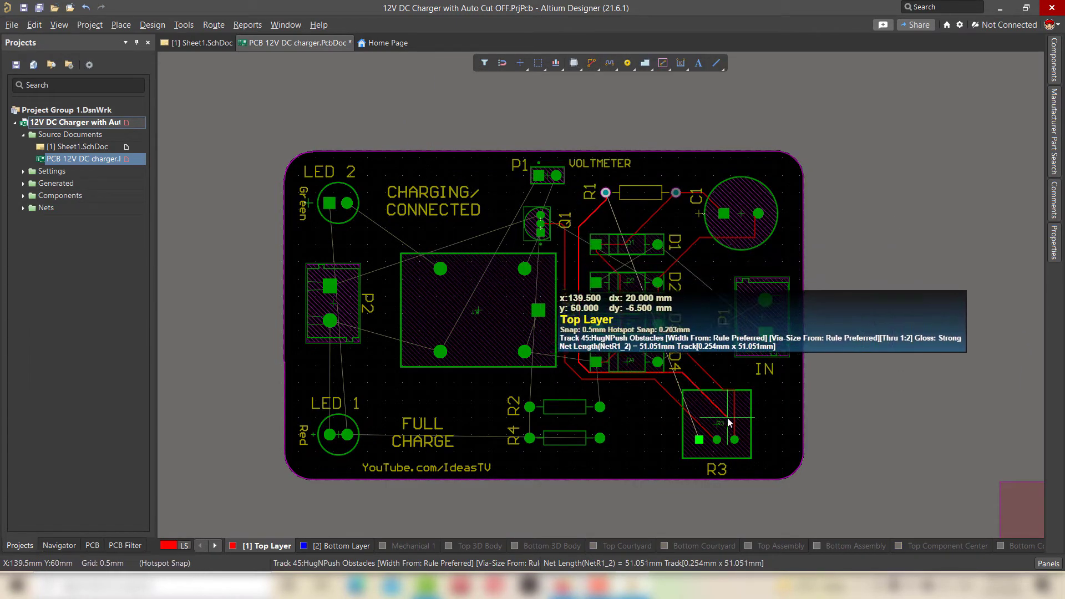
click(728, 451)
click(700, 441)
Route top-layer tracks from R4 to LED 1's right pad, between R2 and R4, and from LED 1's left pad to P2's lower pad
click(600, 438)
click(347, 435)
click(530, 407)
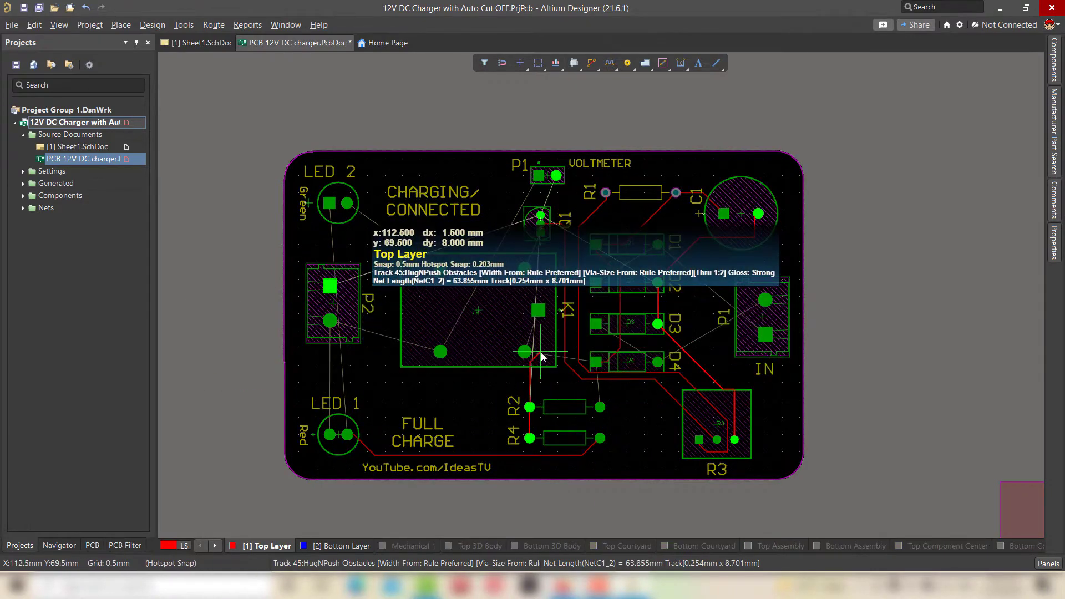
right_click(530, 407)
click(637, 435)
click(637, 321)
Route P2's lower pad to relay K1's lower-left pad and LED 2's right pad to K1's upper-left pad
ctrl+scroll(661, 328, up, 3)
click(616, 314)
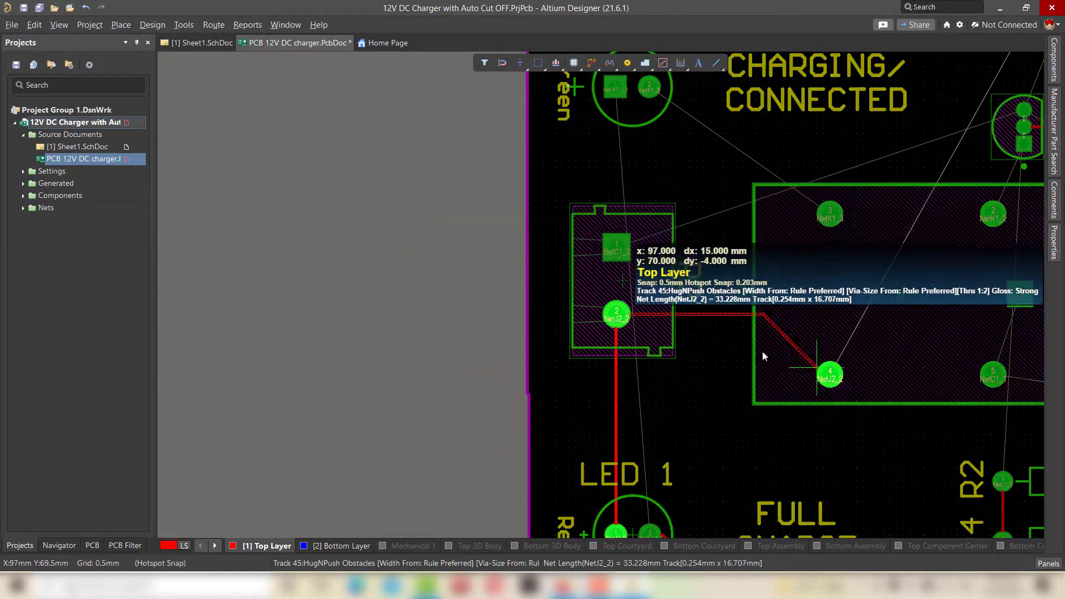
click(828, 373)
click(649, 86)
click(830, 214)
ctrl+scroll(830, 215, down, 2)
right_click(797, 170)
Route a top-layer track from P2's upper pad around the relay's upper-left pad to Q1's top pin
right_drag(581, 234, 212, 286)
click(591, 63)
click(316, 288)
click(489, 266)
click(515, 194)
click(594, 195)
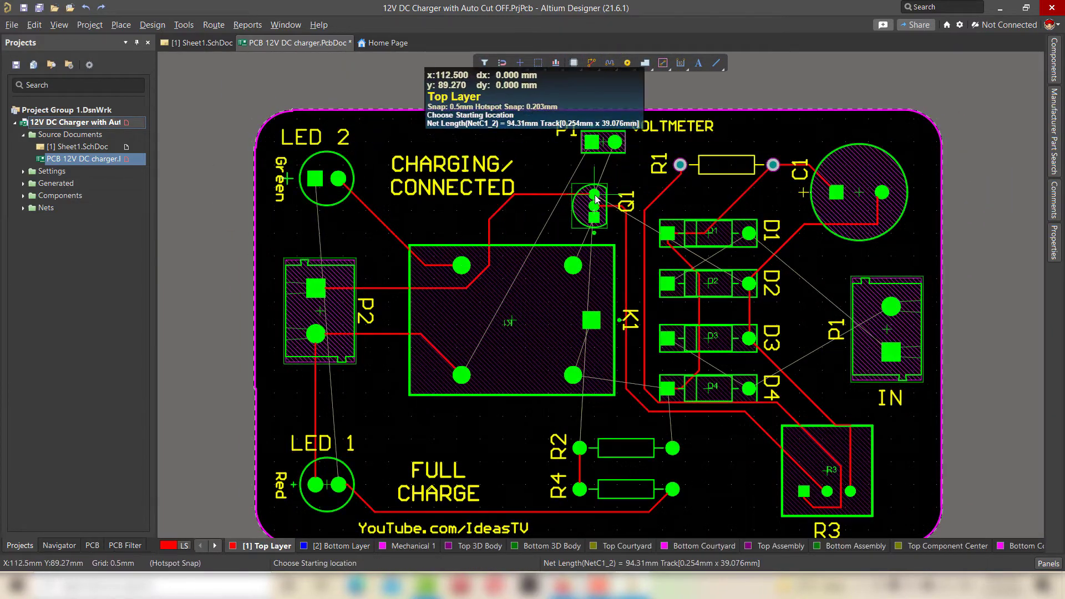
Route K1's lower-right pad to its square pad and K1's upper-right pad to Q1's bottom pin on the Top Layer
click(573, 375)
click(591, 320)
click(573, 265)
click(594, 217)
ctrl+scroll(422, 387, down, 1)
right_drag(166, 387, 318, 326)
ctrl+scroll(422, 387, down, 1)
right_click(317, 326)
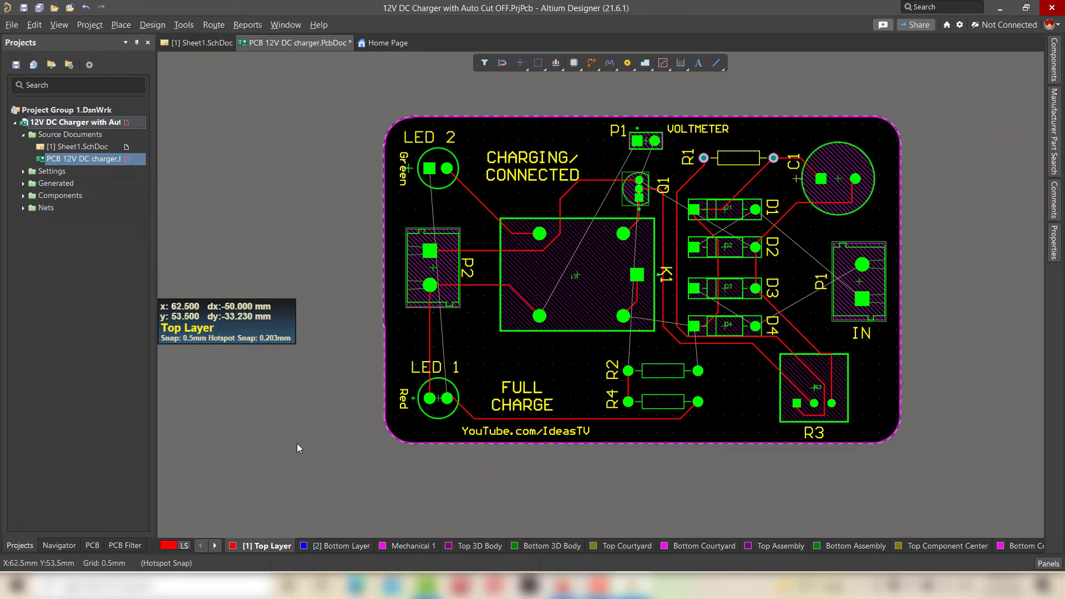
Switch to the Bottom Layer and quick-route LED 1's right pad to LED 2's left pad
right_click(592, 66)
click(622, 107)
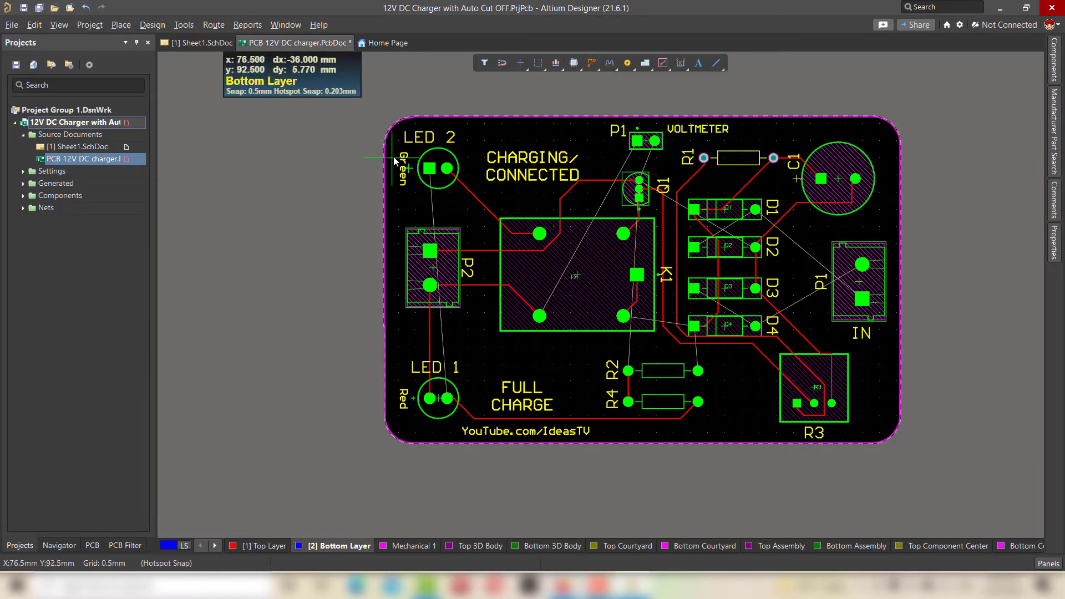
click(447, 400)
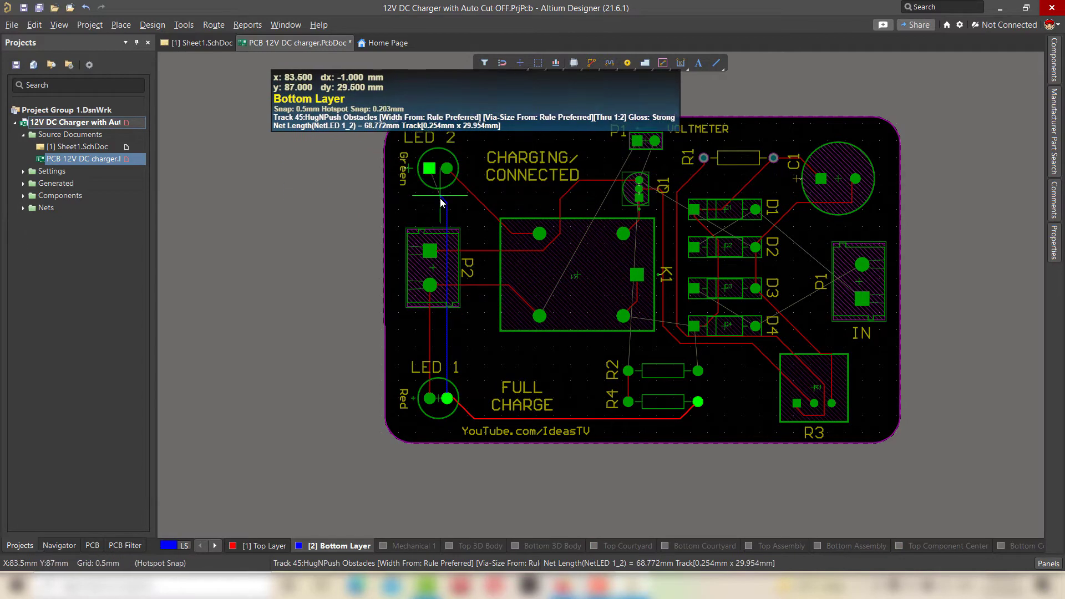
click(430, 169)
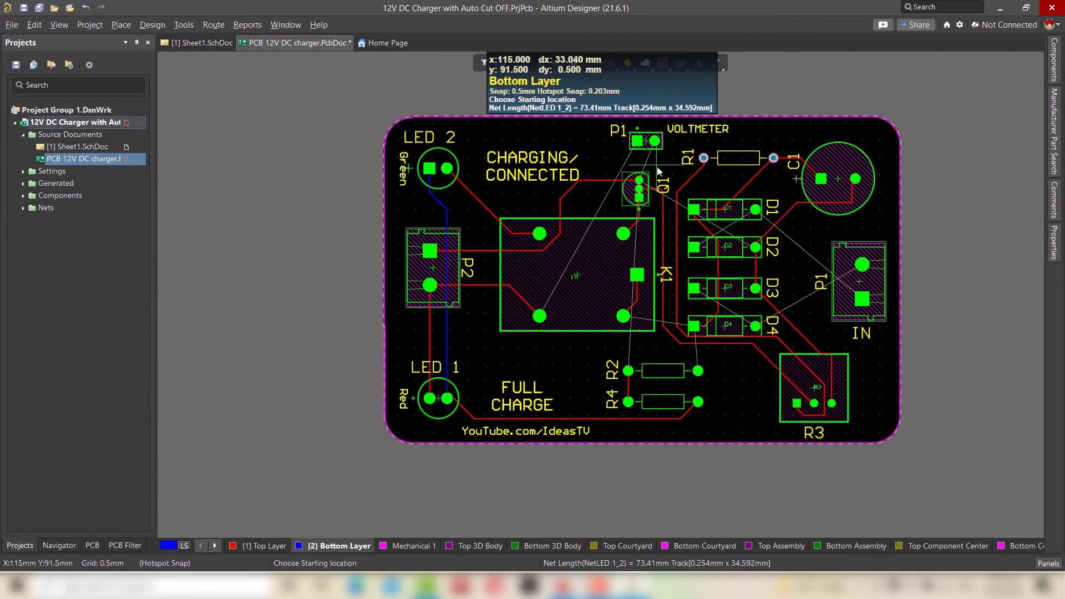
Route bottom-layer tracks from K1's lower-right pad through D4's left pad to R2's right pad, and from R2's left pad to Q1's top pin
click(624, 316)
click(695, 326)
click(695, 326)
click(698, 371)
scroll(628, 367, down, 1)
click(628, 354)
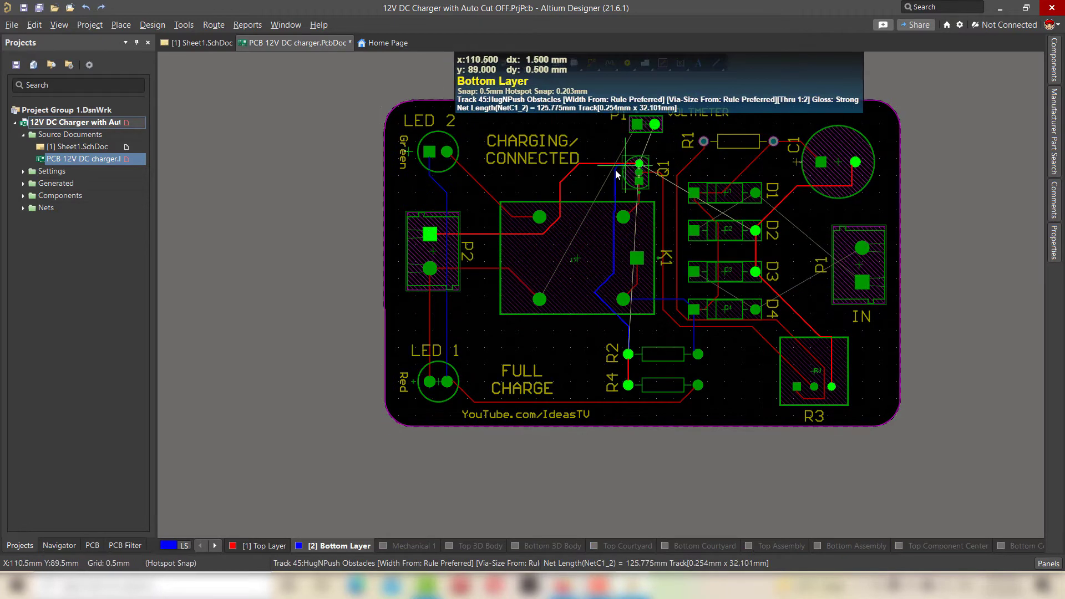
click(639, 163)
Route K1's lower-left pad to the voltmeter header's left pad and D2's right pad to Q1's top pin on the Bottom Layer
click(539, 299)
click(637, 124)
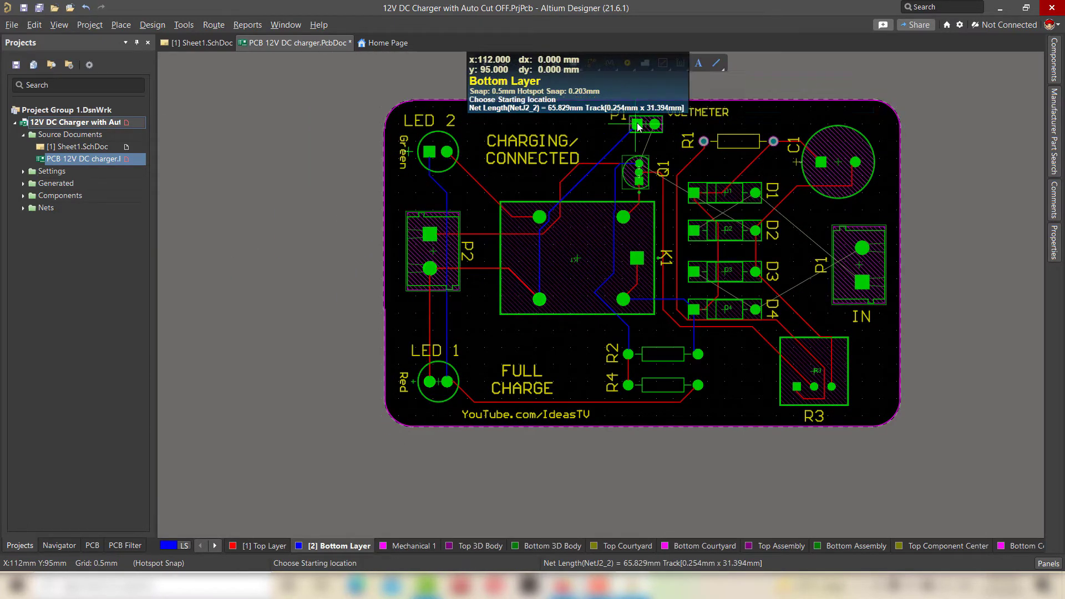
click(755, 230)
click(639, 164)
Route D4's right pad to the IN connector's upper pad and D1's right pad to its lower pad on the Bottom Layer
click(756, 309)
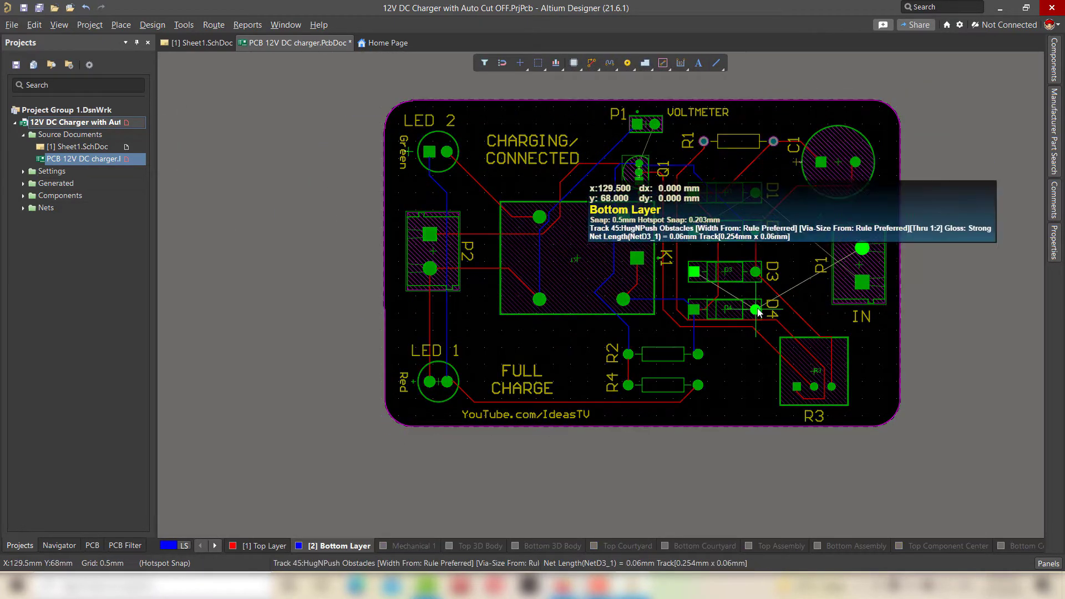
click(889, 243)
click(756, 193)
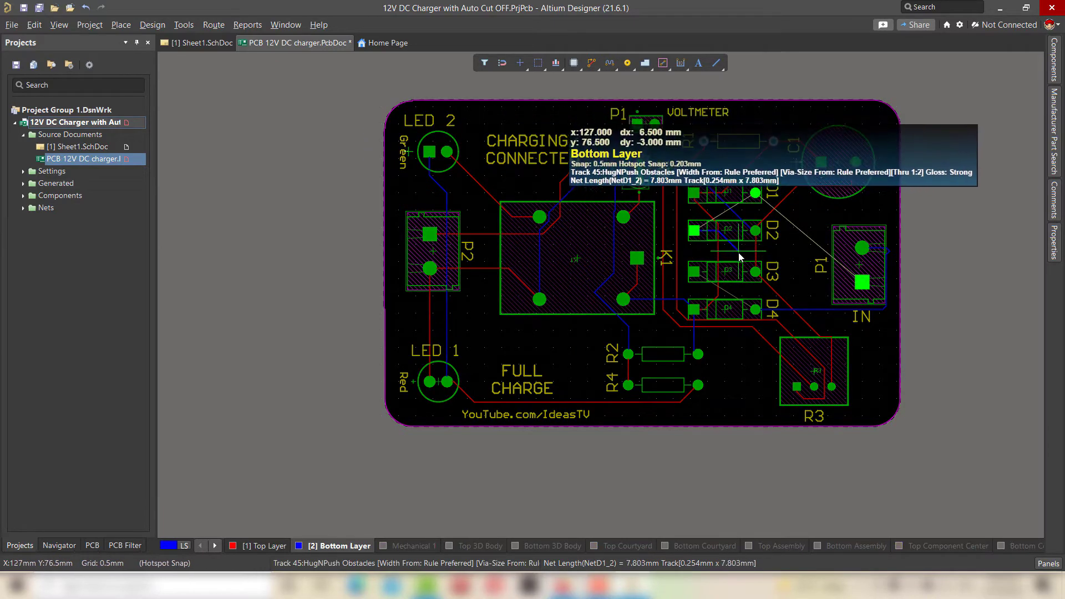
click(862, 282)
Route Q1's top pin to the voltmeter header's right pad on the Bottom Layer and end quick routing
click(639, 163)
click(654, 124)
right_click(655, 124)
Interactively route the remaining bottom-layer connection between D3's left pad and D4's right pad
ctrl+scroll(308, 142, up, 3)
right_drag(478, 364, 359, 302)
right_drag(916, 449, 646, 421)
key(ctrl+w)
click(596, 282)
click(675, 319)
click(704, 348)
right_click(704, 349)
Inspect the manually routed board in 3D layout mode and return to 2D layout mode
ctrl+scroll(665, 345, down, 5)
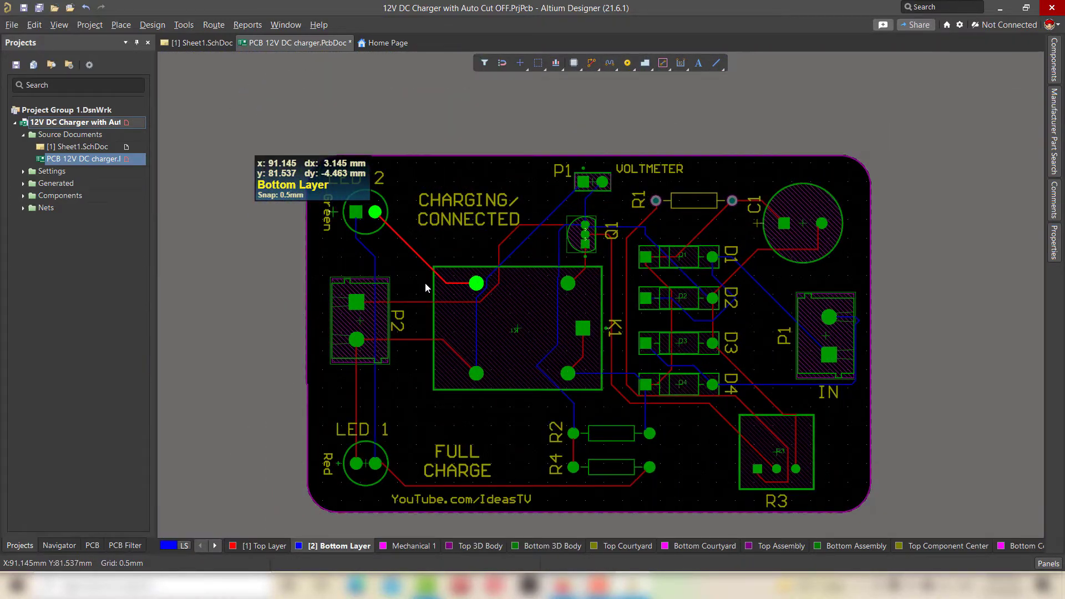
ctrl+scroll(425, 283, down, 1)
key(KP_Multiply)
click(59, 25)
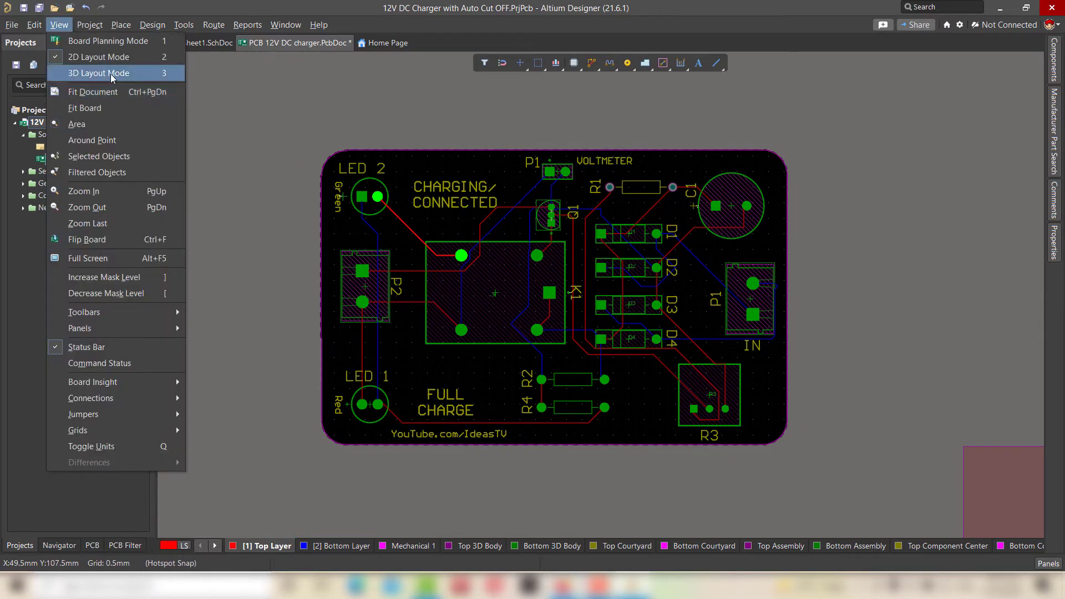
click(111, 73)
mouse_move(951, 107)
right_down()
mouse_move(975, 71)
mouse_move(964, 103)
mouse_move(982, 335)
mouse_move(941, 131)
mouse_move(937, 33)
mouse_move(946, 111)
mouse_move(694, 135)
mouse_move(1041, 119)
mouse_move(958, 122)
right_up()
click(59, 25)
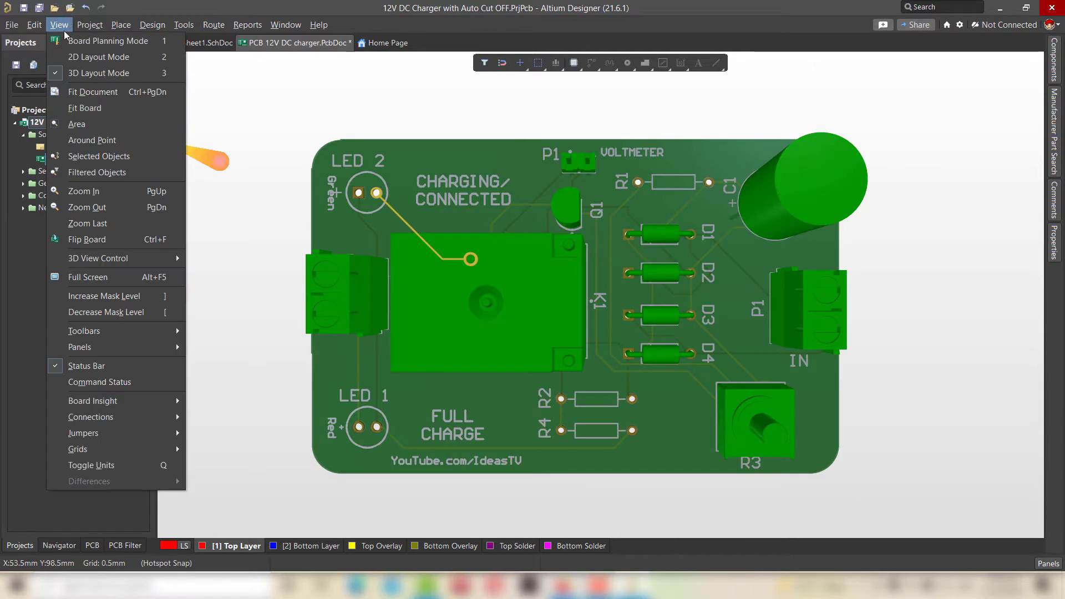
click(92, 62)
Save the PCB document and open the Gerber fabrication output setup
right_click(94, 160)
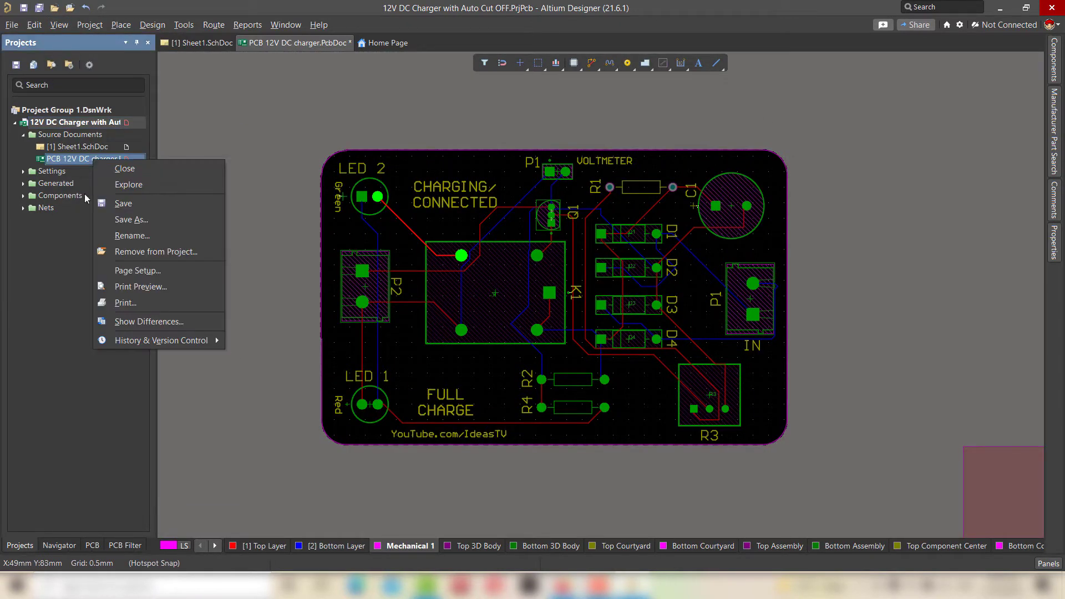
click(127, 203)
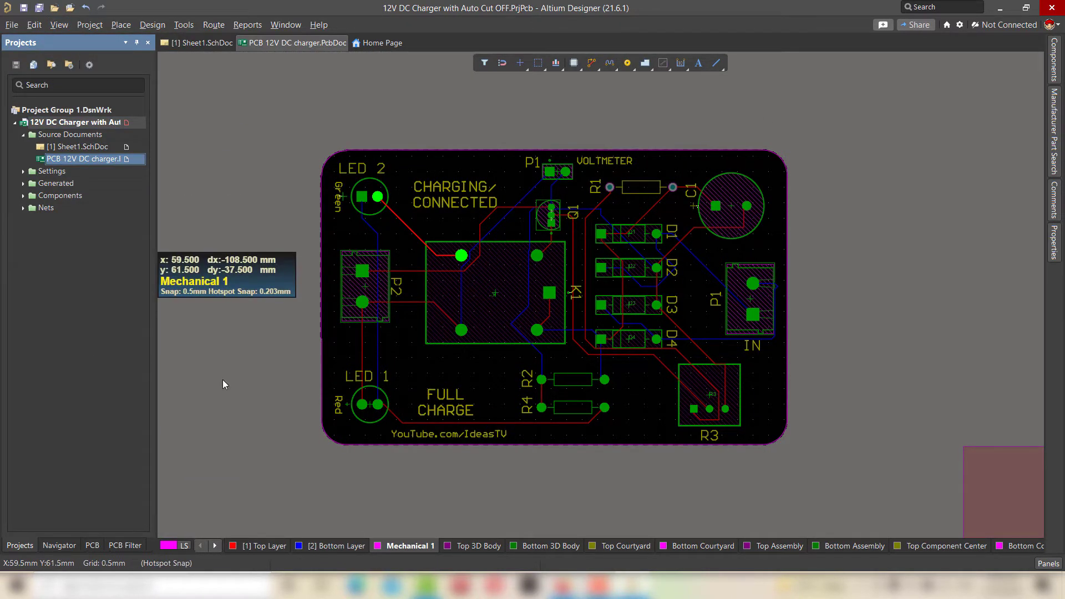
click(11, 24)
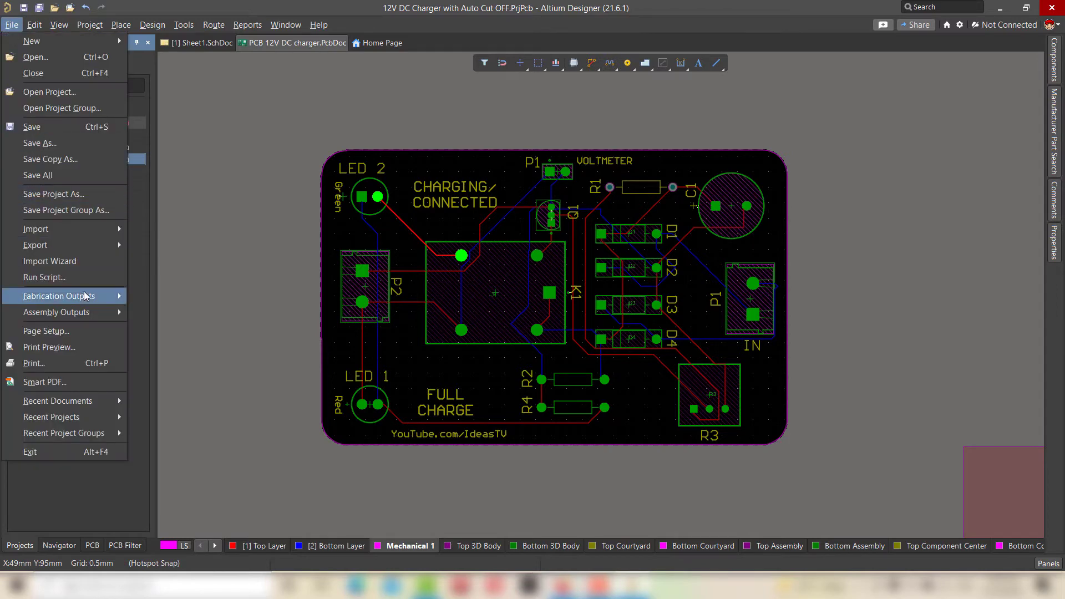
mouse_move(90, 302)
click(178, 362)
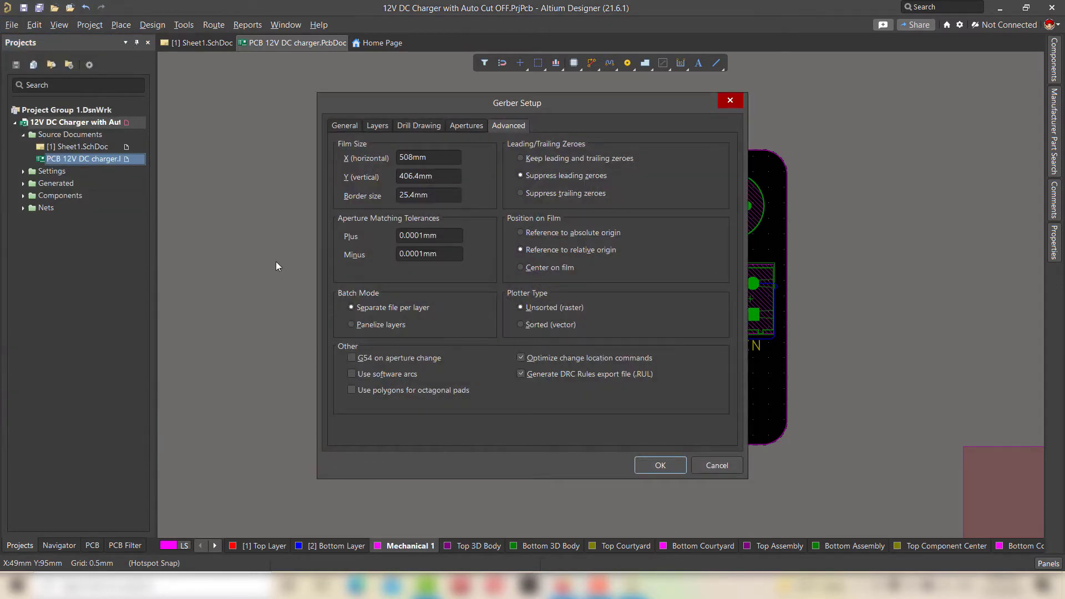
Review the Gerber units, drill drawing and aperture settings, apply the plot layer selection, and generate the Gerber output
click(341, 126)
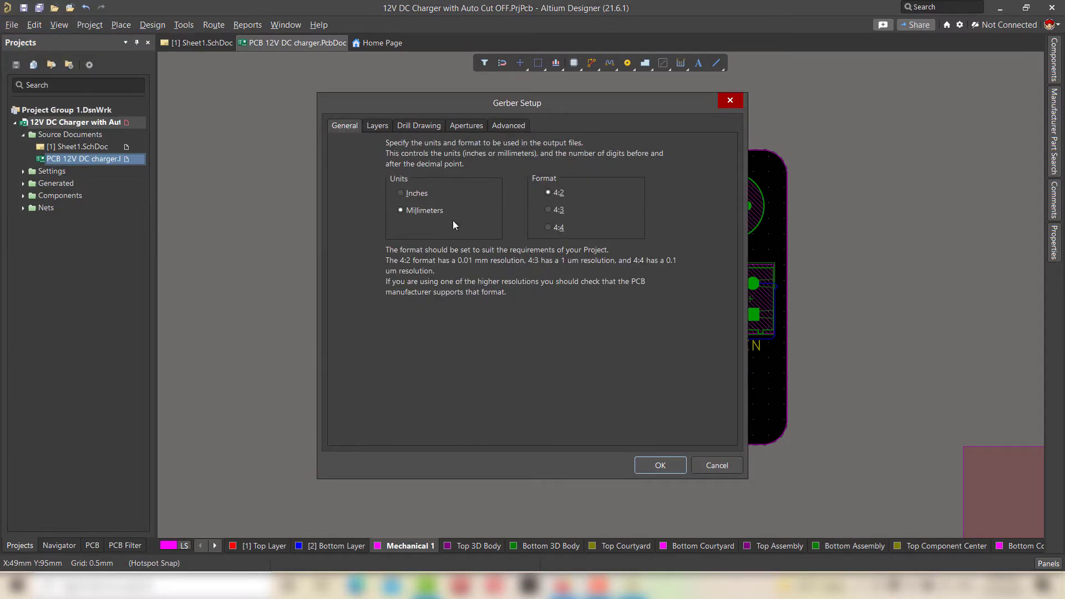
click(376, 127)
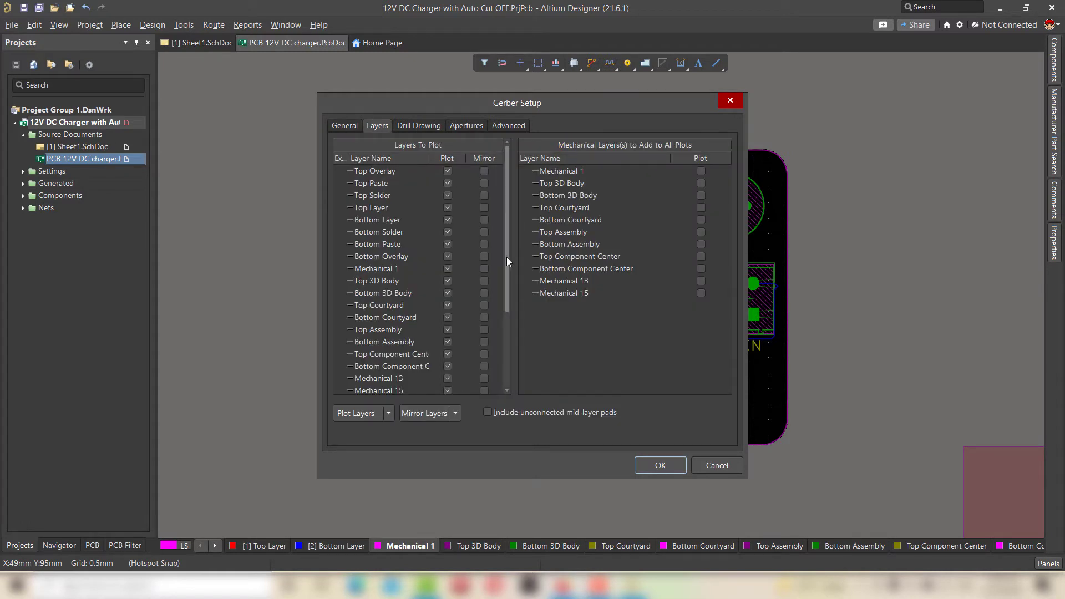
click(389, 414)
click(378, 435)
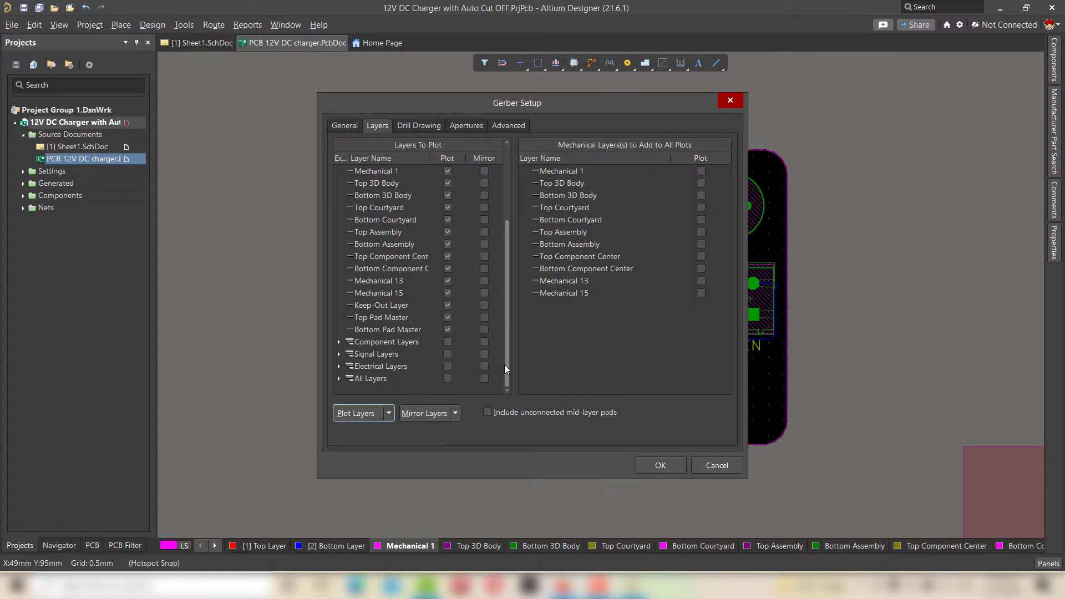
click(424, 128)
click(478, 128)
click(502, 127)
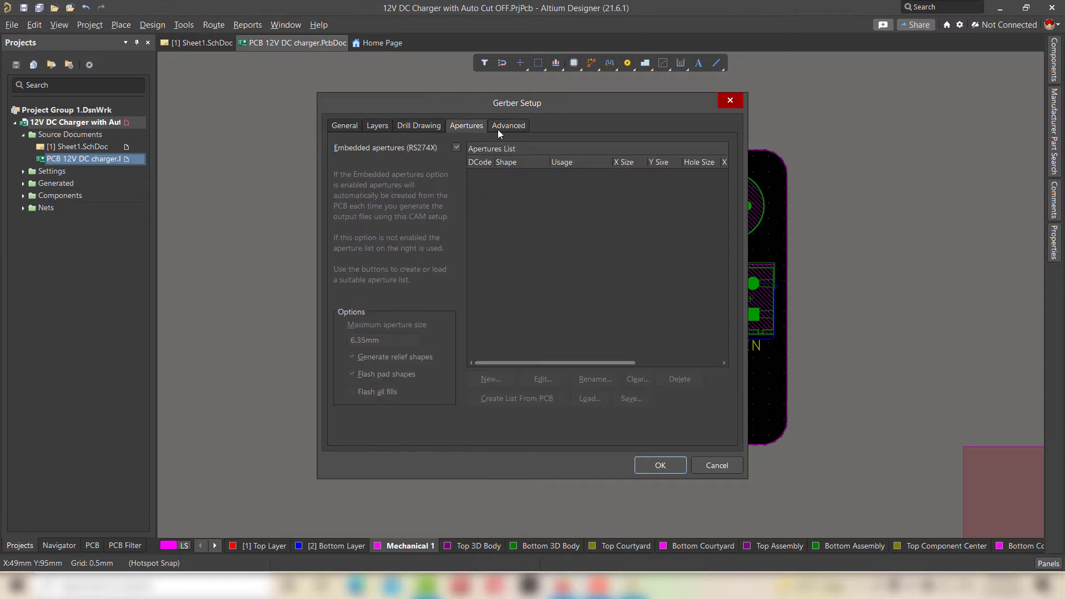
click(463, 128)
click(656, 464)
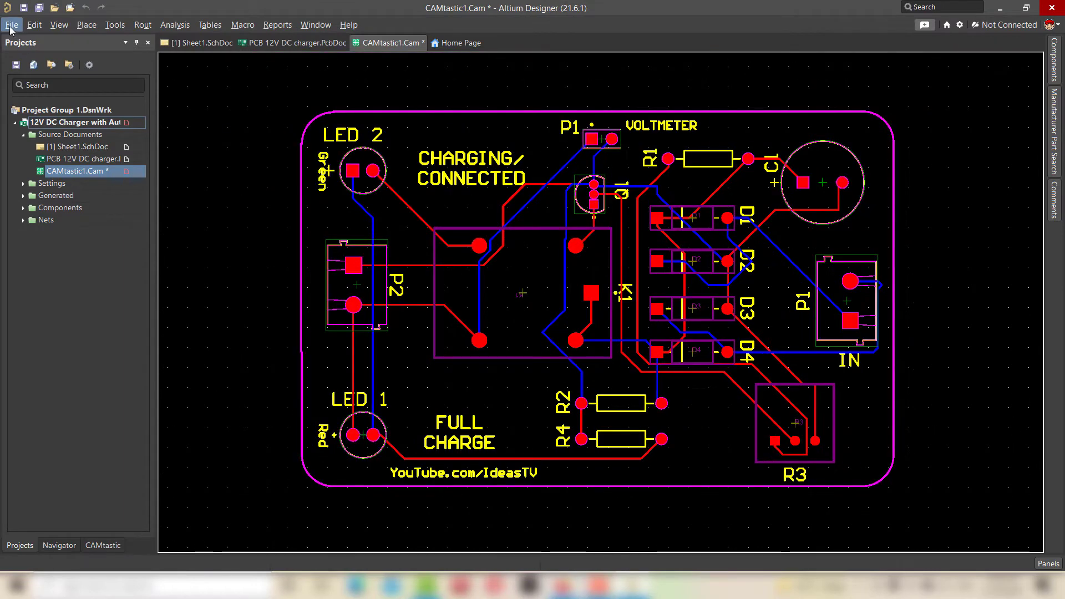
Start a Gerber export of the CAM document, accepting the existing export options and RS-274-X format
click(11, 25)
mouse_move(95, 267)
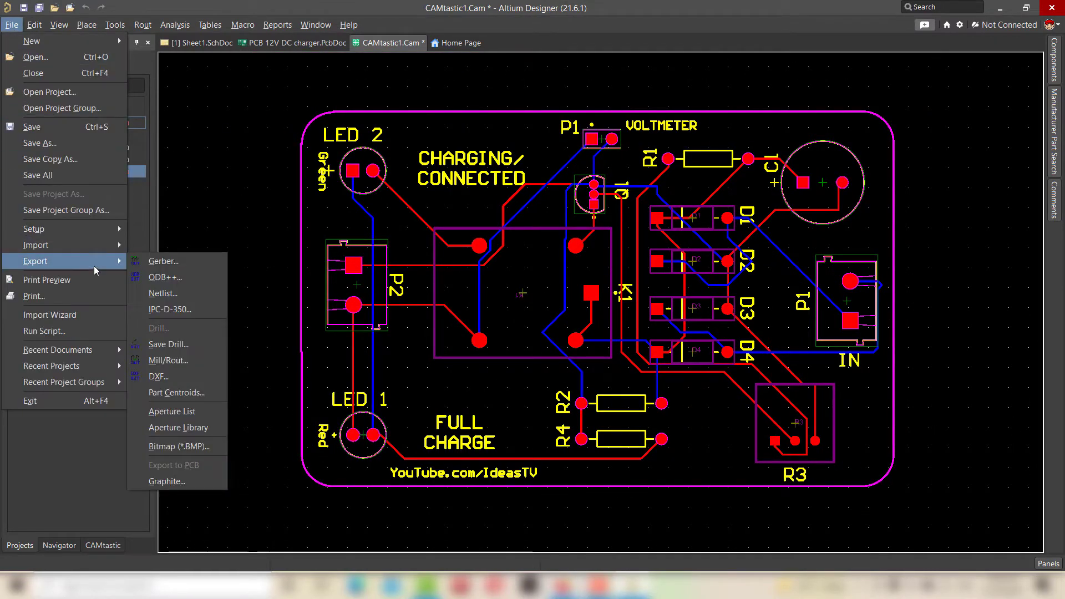
click(185, 269)
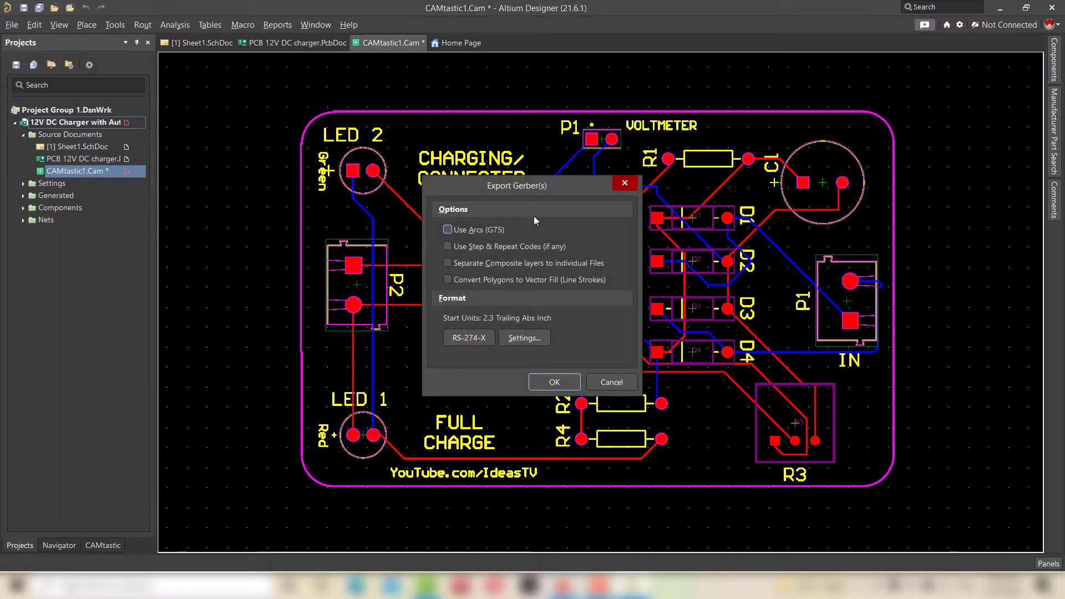
click(558, 383)
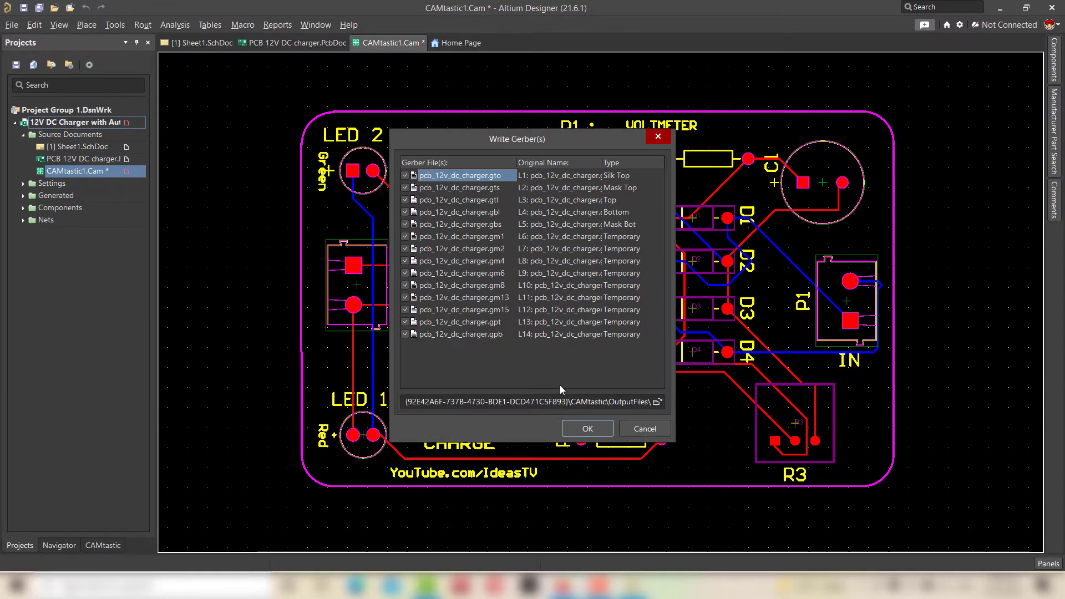
Set the export directory to the "12V DC Charger with Auto Cut OFF" folder in the desktop's "my project" folder and write all listed Gerber files
click(658, 403)
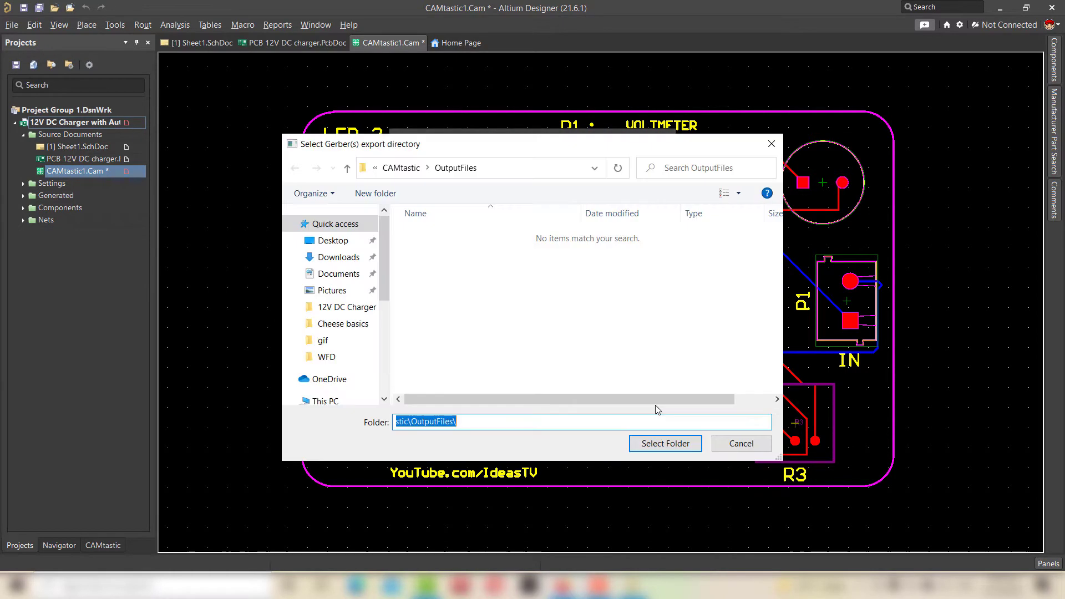
click(334, 241)
double_click(511, 250)
double_click(443, 296)
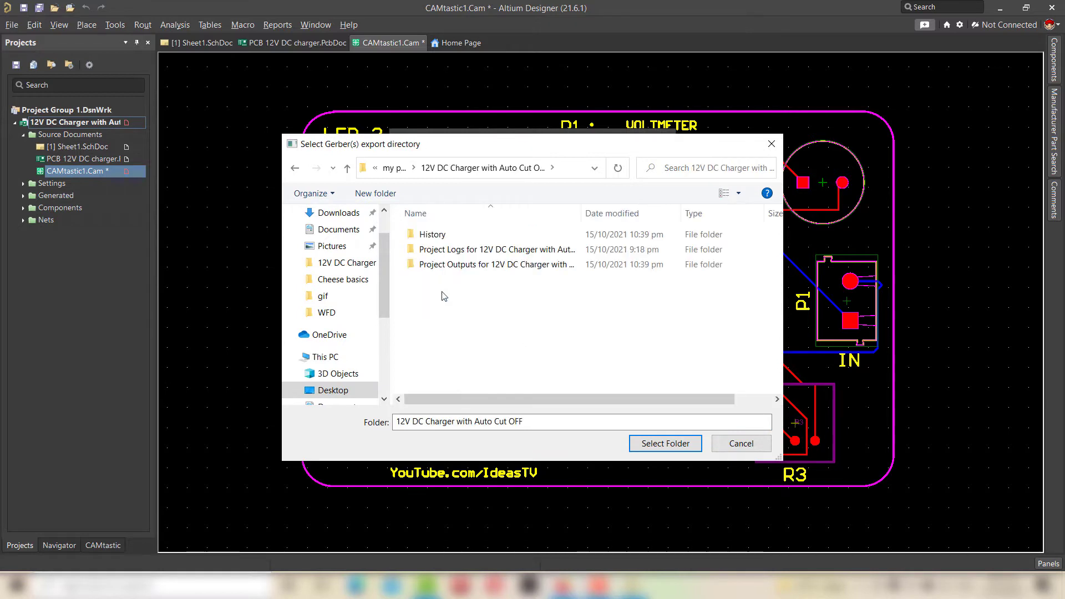
click(654, 450)
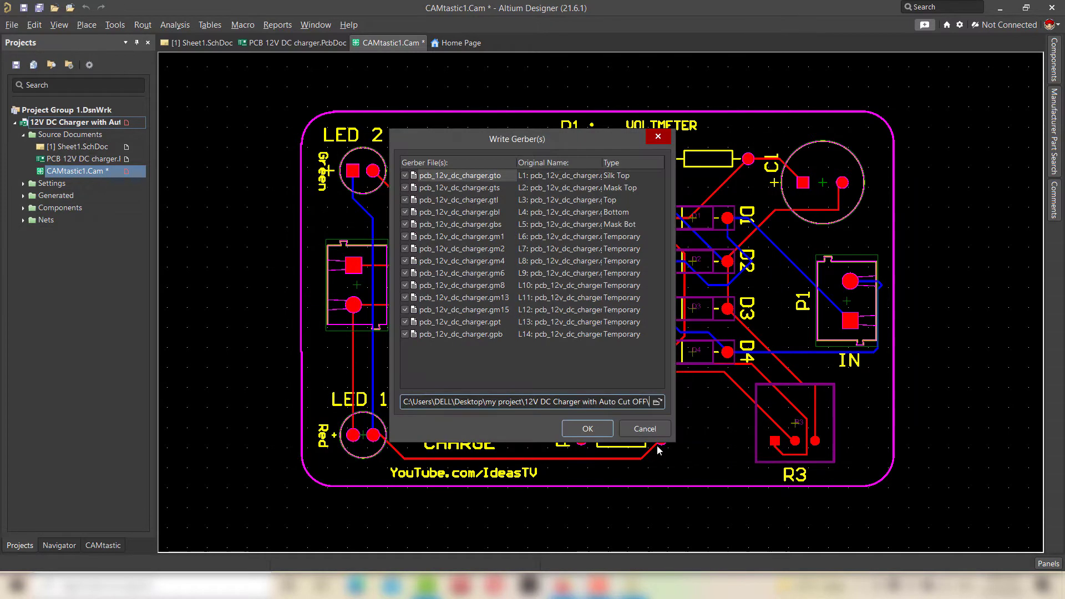
click(586, 430)
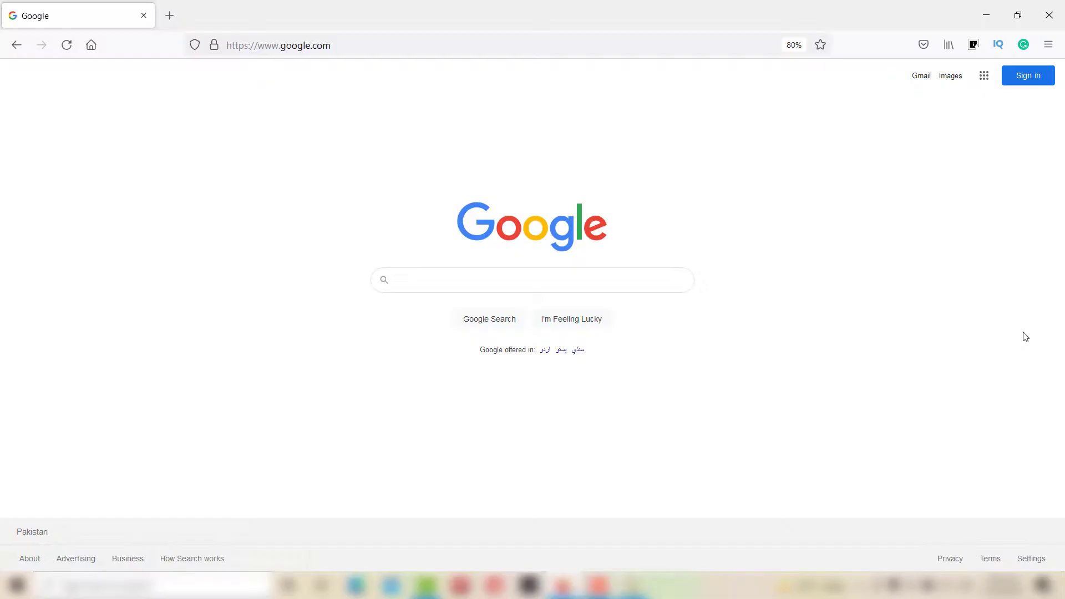
Switch to the web browser and search Google for "order PCB online"
text(order PCB online)
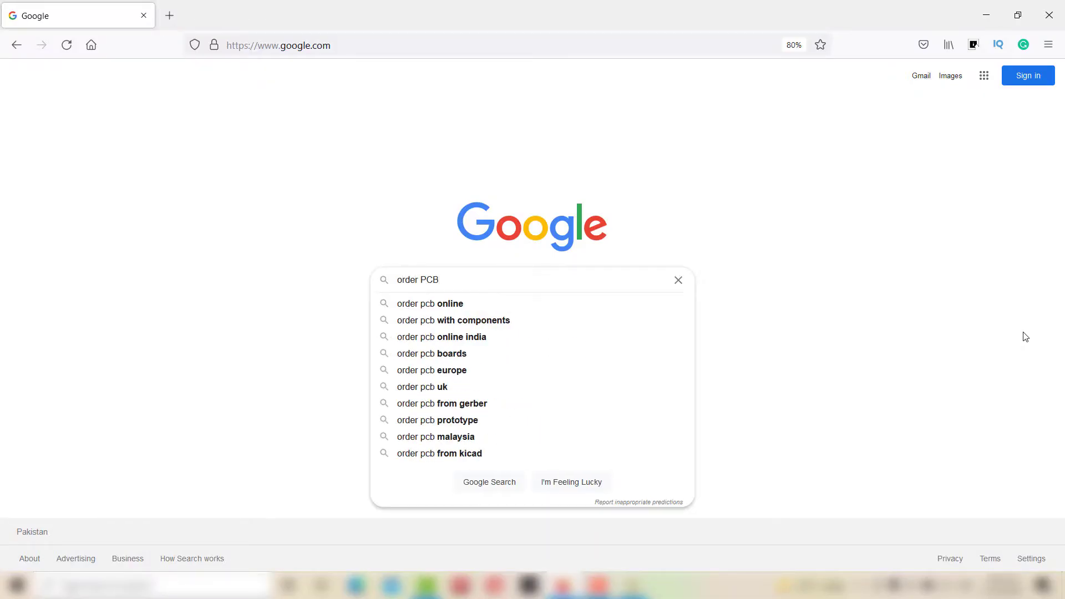